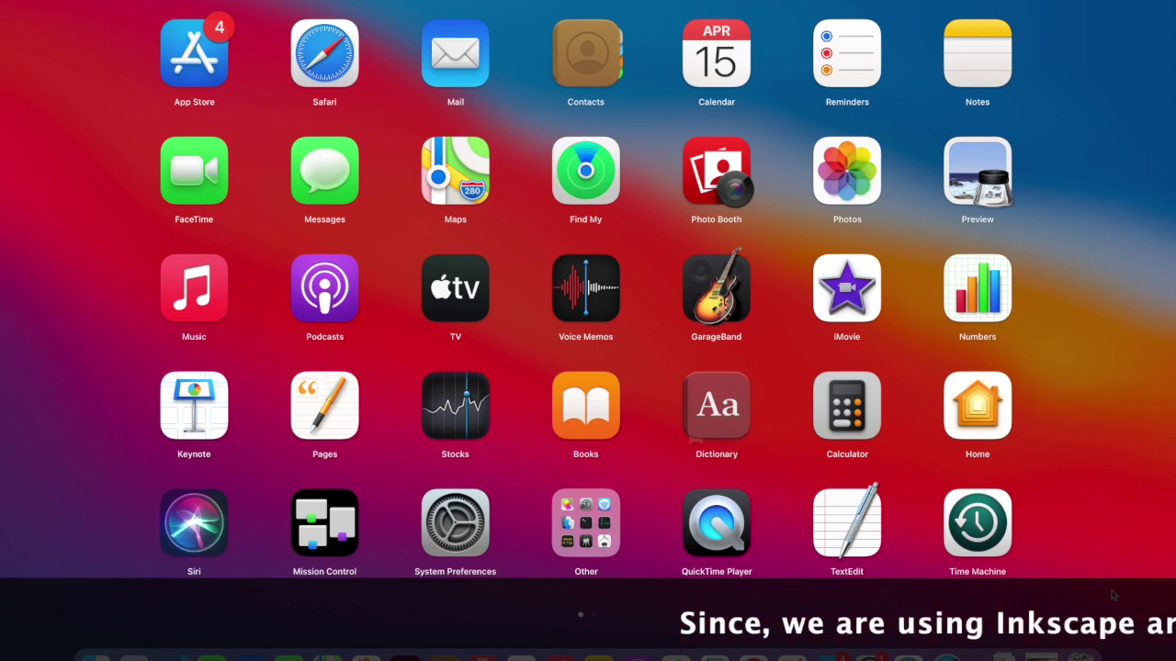
Step: Launch Inkscape from the next page of Launchpad apps
{"action": "left_click_drag", "start_coordinate": [1112, 595], "coordinate": [834, 548]}
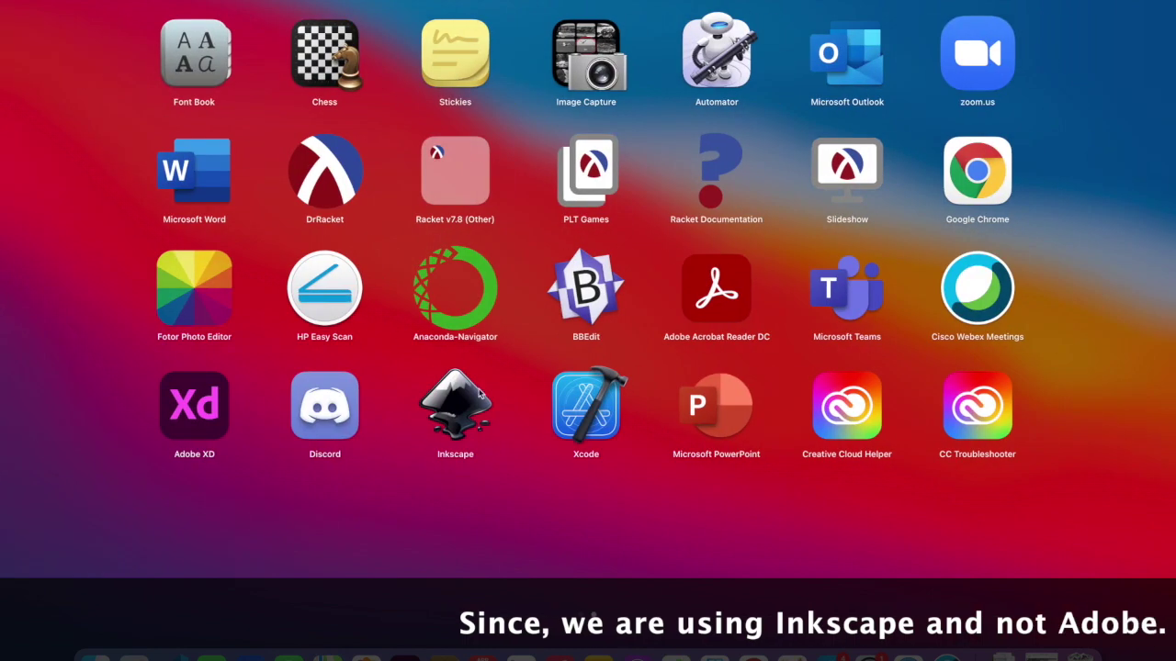
{"action": "left_click", "coordinate": [496, 406]}
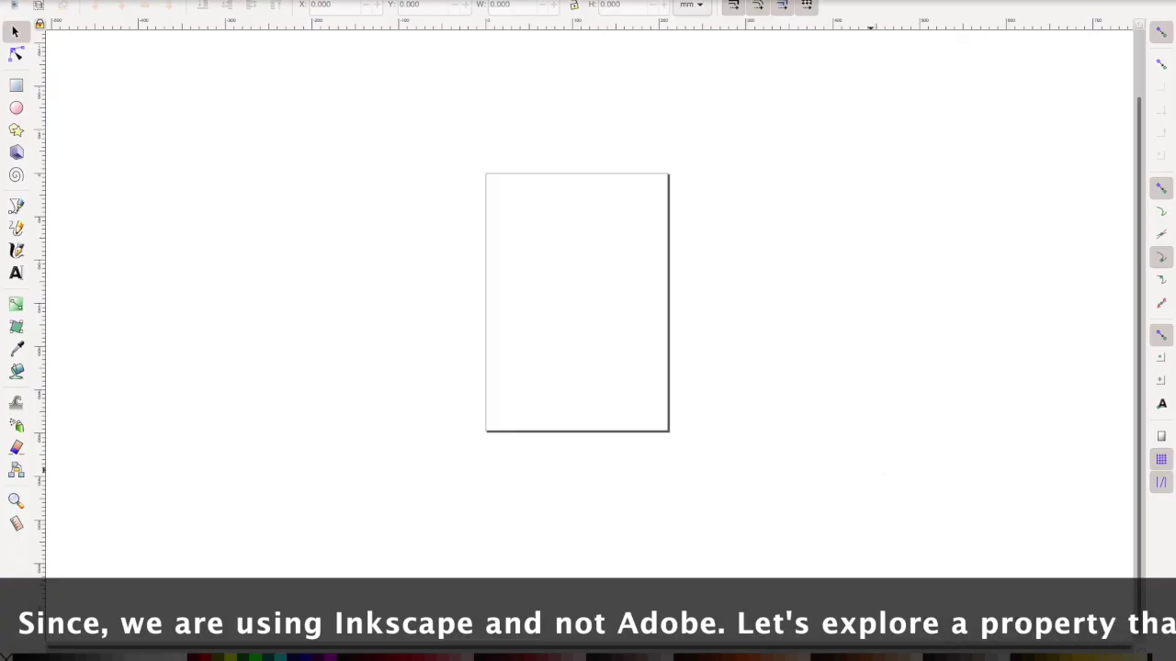
Step: In Document Properties, switch page units to px and set the width to 1080
{"action": "left_click", "coordinate": [92, 0]}
{"action": "left_click", "coordinate": [208, 203]}
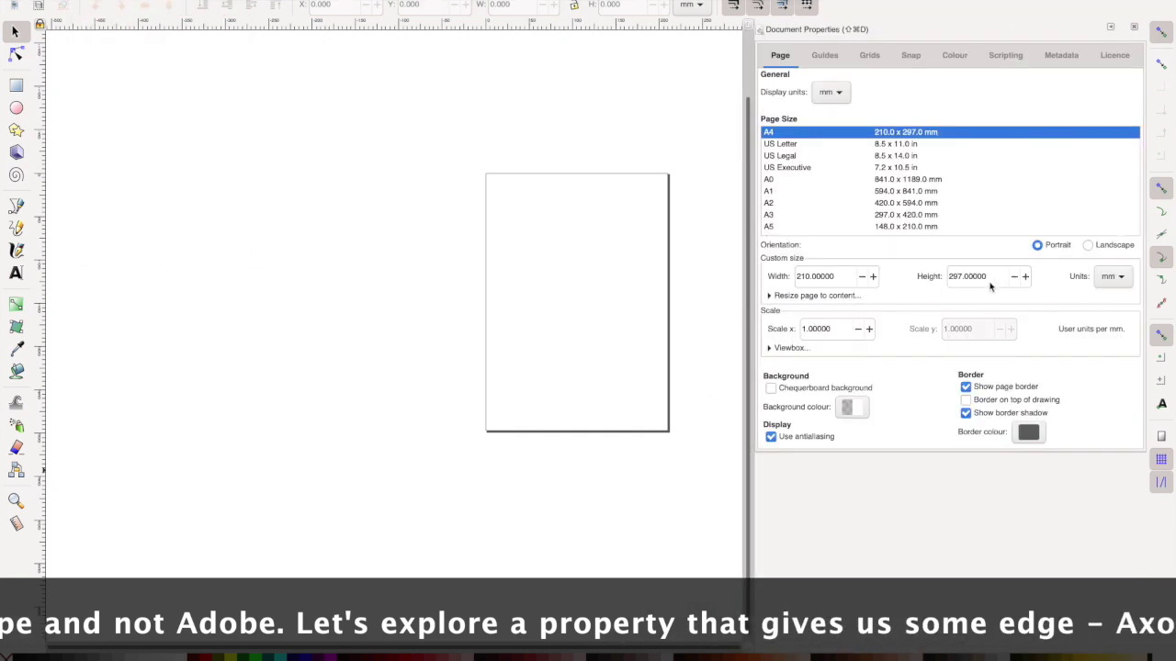
{"action": "left_click", "coordinate": [1107, 278]}
{"action": "left_click", "coordinate": [1102, 246]}
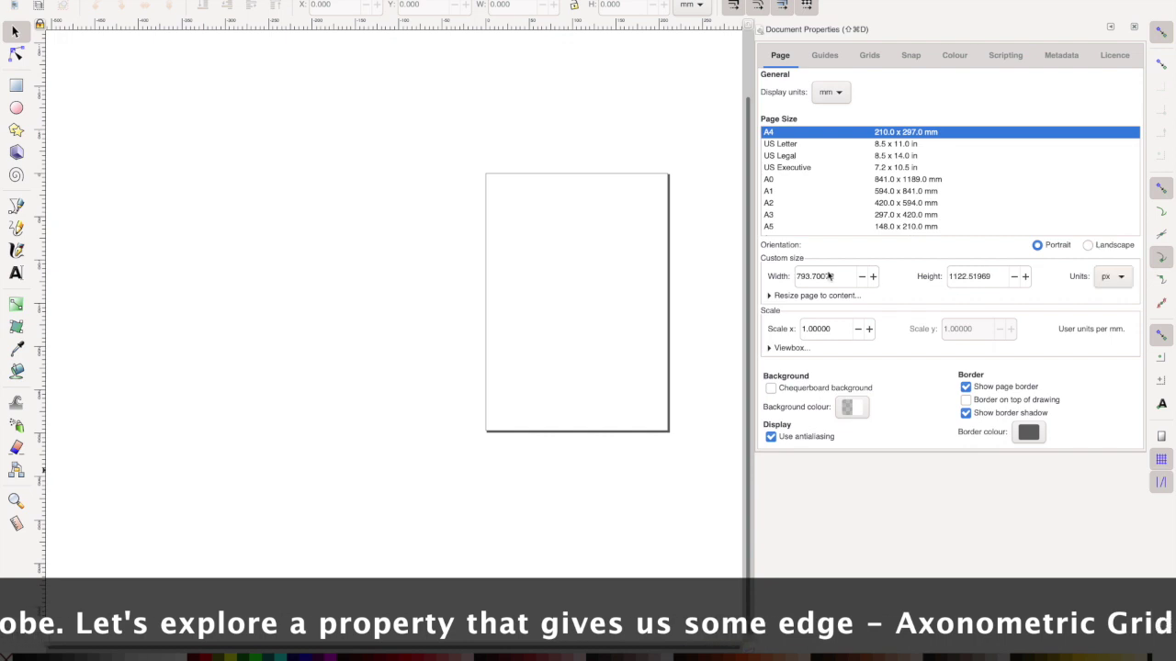
{"action": "triple_click", "coordinate": [827, 276]}
{"action": "type", "text": "1800"}
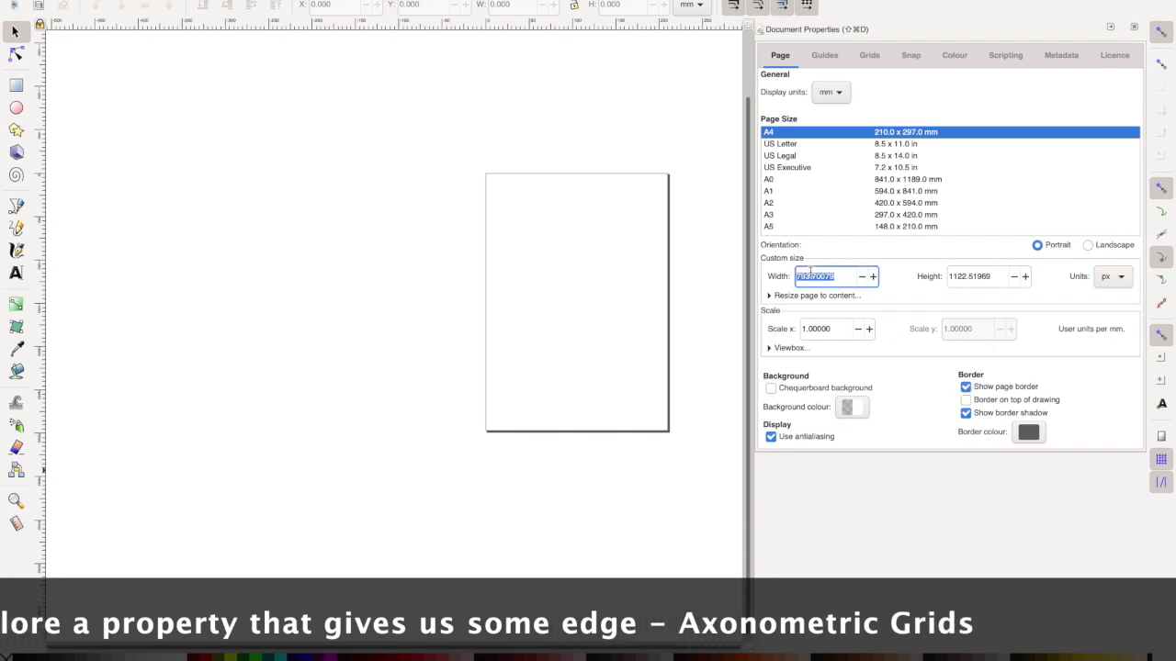
{"action": "key", "text": "BackSpace"}
{"action": "key", "text": "BackSpace"}
{"action": "key", "text": "BackSpace"}
{"action": "type", "text": "080"}
{"action": "key", "text": "Return"}
Step: Set the page height to 1080 px and hide the page border
{"action": "triple_click", "coordinate": [964, 277]}
{"action": "type", "text": "1080"}
{"action": "key", "text": "Return"}
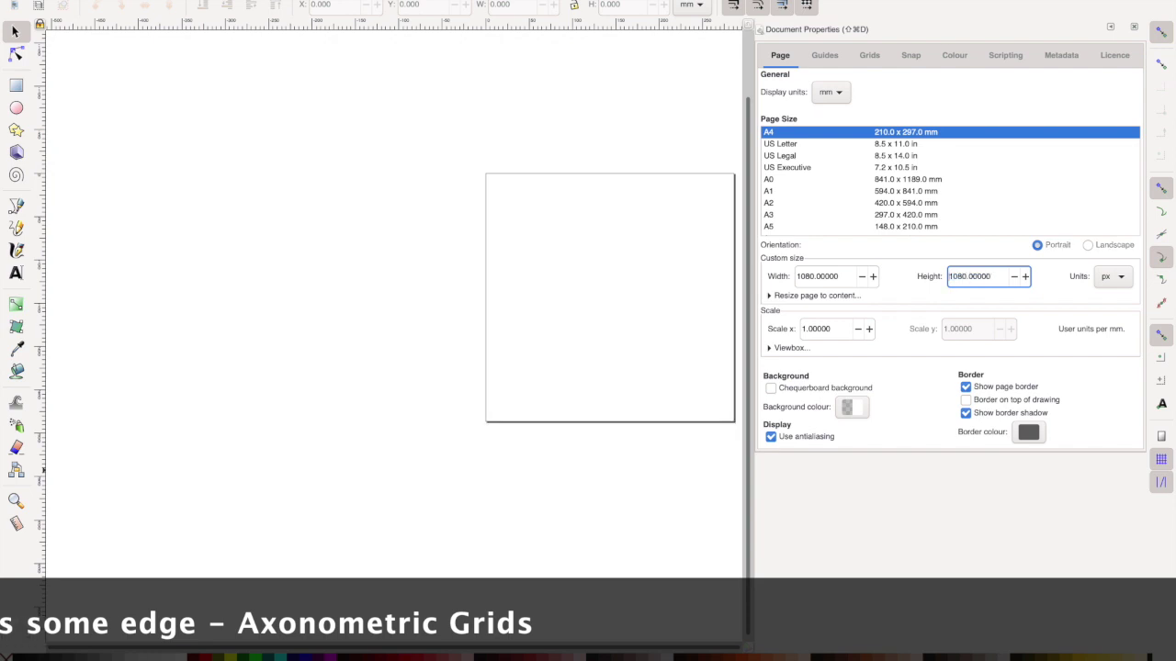
{"action": "left_click", "coordinate": [965, 387]}
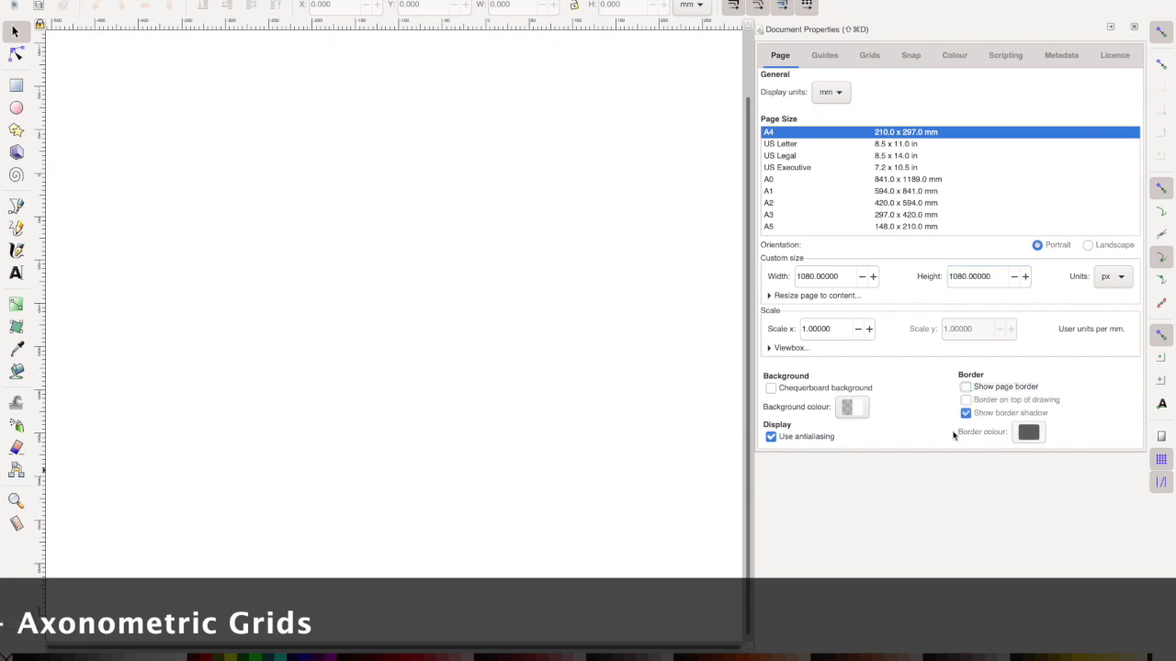
{"action": "left_click", "coordinate": [825, 55]}
{"action": "left_click", "coordinate": [869, 56]}
Step: Create a new axonometric grid with a Spacing Y of 100
{"action": "left_click", "coordinate": [854, 93]}
{"action": "left_click", "coordinate": [1020, 92]}
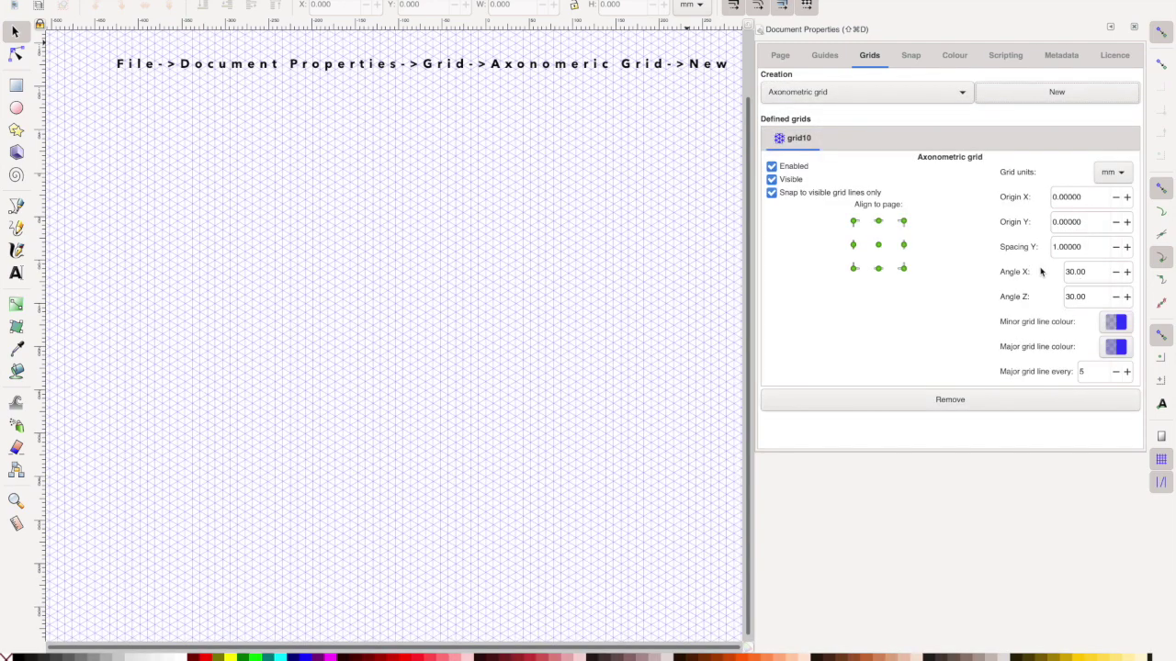
{"action": "left_click", "coordinate": [1061, 221]}
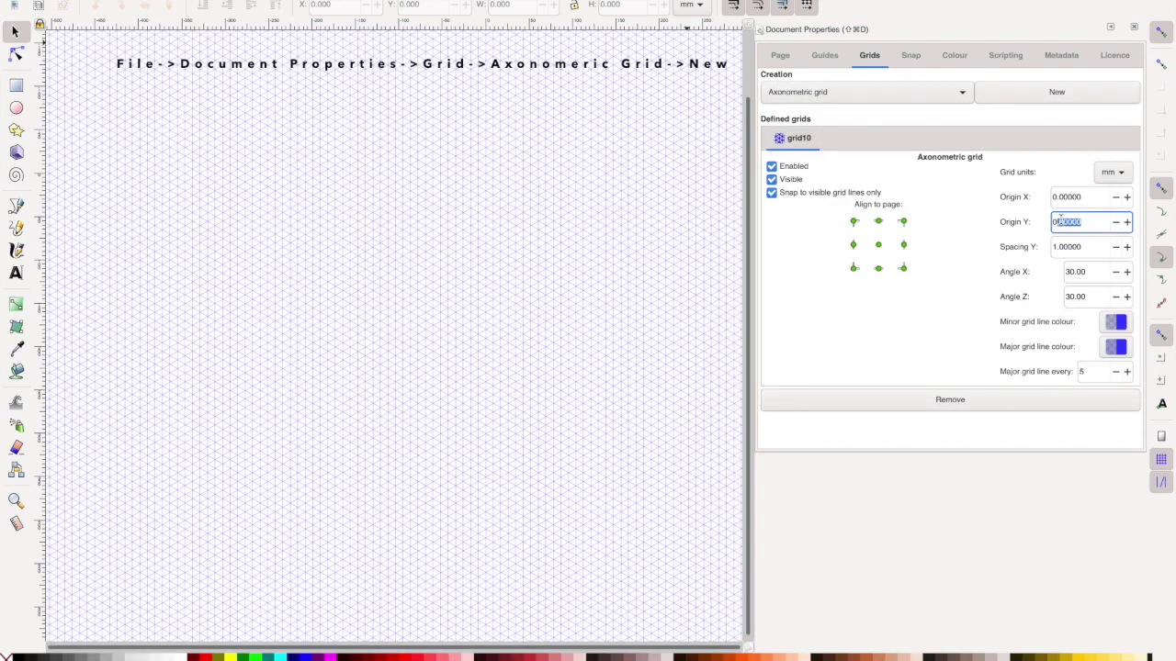
{"action": "key", "text": "Tab"}
{"action": "type", "text": "100"}
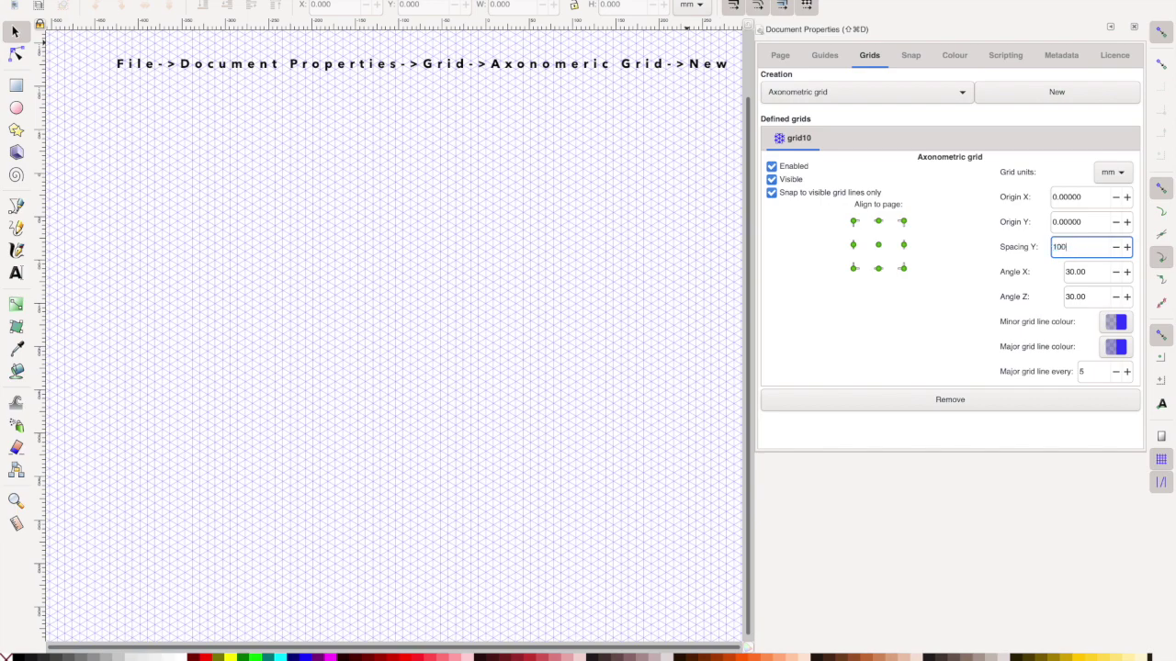
{"action": "key", "text": "Return"}
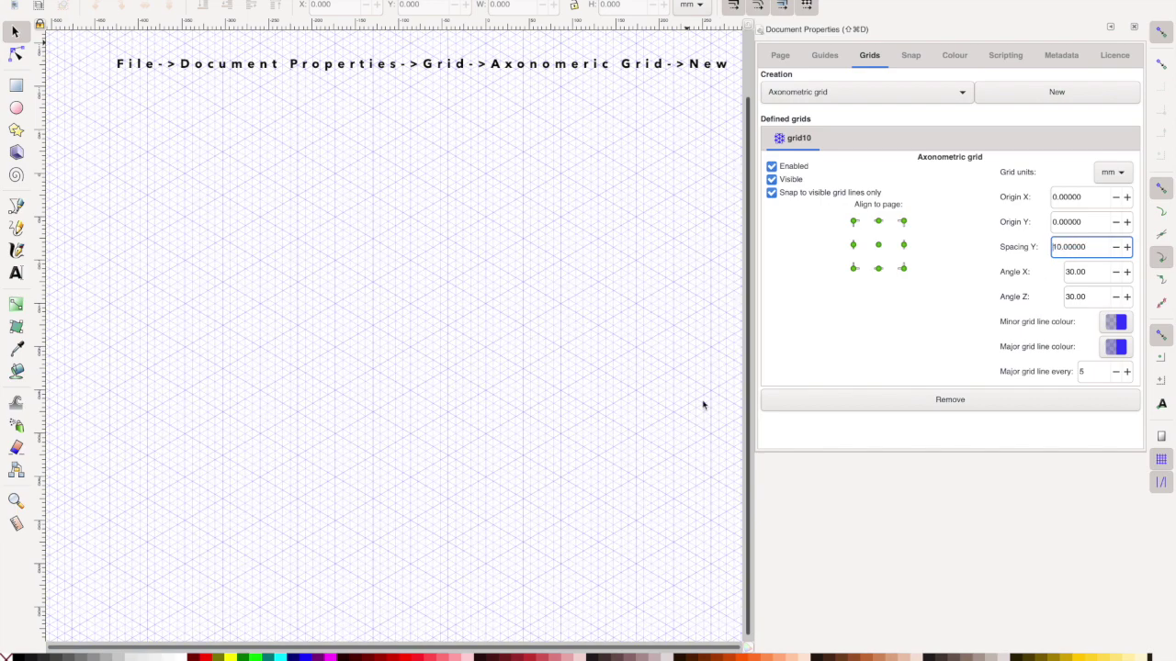
Step: Change the grid's Spacing Y to 50 mm and close the document settings
{"action": "scroll", "coordinate": [562, 438], "scroll_direction": "up", "scroll_amount": 2, "text": "ctrl"}
{"action": "scroll", "coordinate": [560, 441], "scroll_direction": "up", "scroll_amount": 2, "text": "ctrl"}
{"action": "scroll", "coordinate": [556, 446], "scroll_direction": "up", "scroll_amount": 2, "text": "ctrl"}
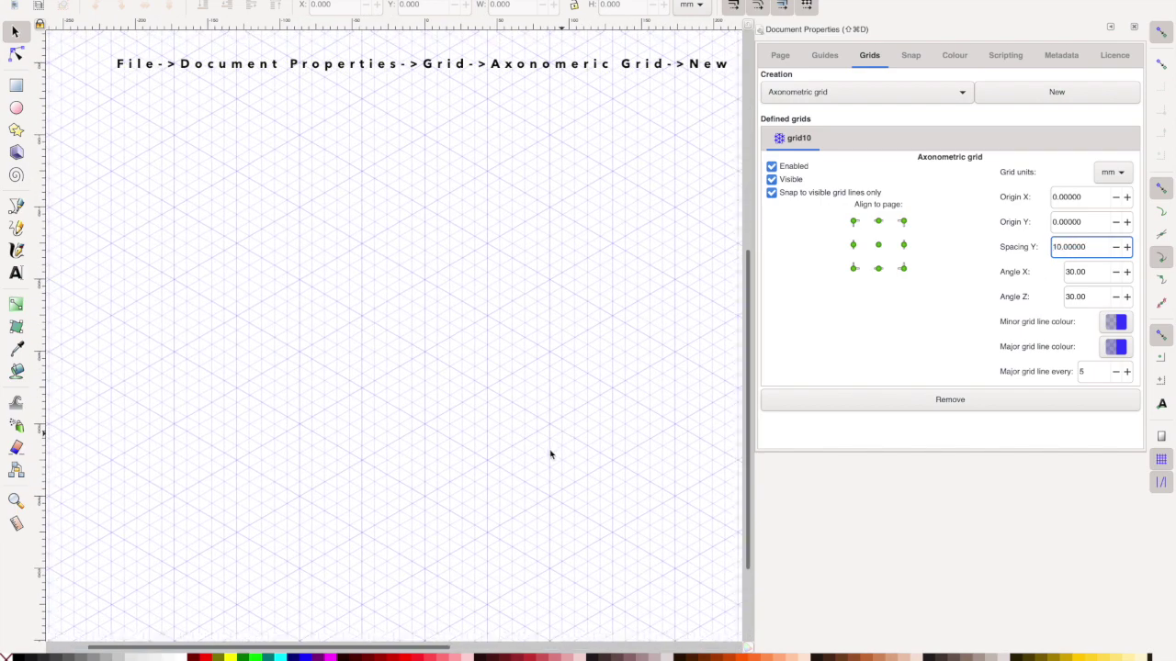
{"action": "triple_click", "coordinate": [1068, 246]}
{"action": "type", "text": "50"}
{"action": "key", "text": "Return"}
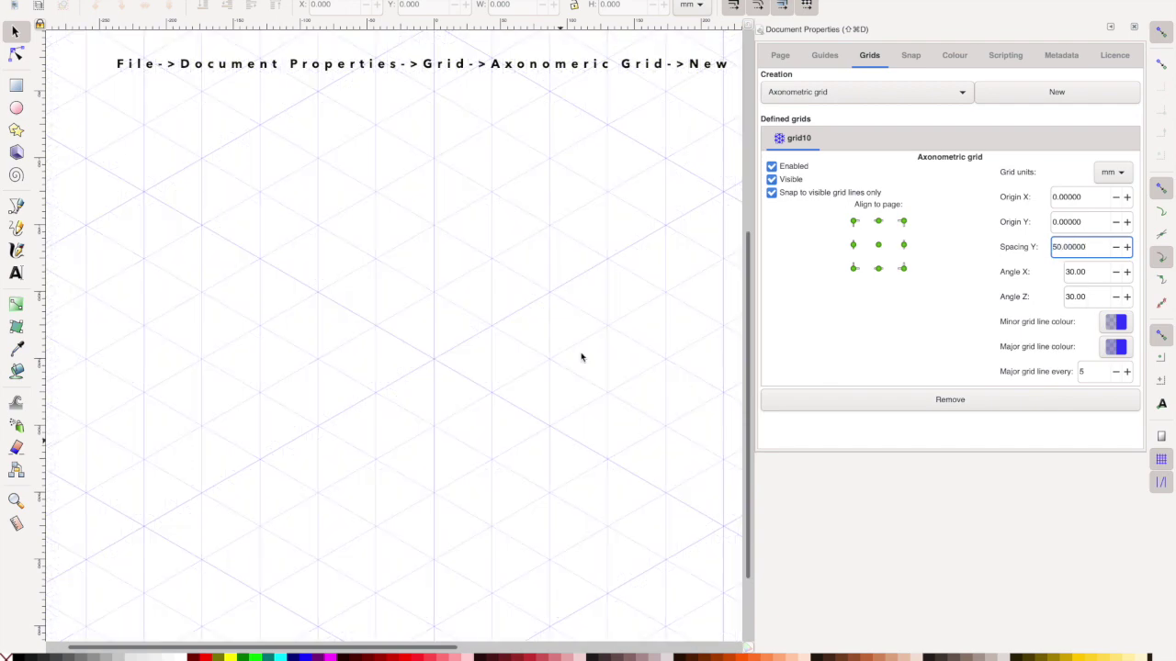
{"action": "scroll", "coordinate": [552, 356], "scroll_direction": "down", "scroll_amount": 1, "text": "ctrl"}
{"action": "scroll", "coordinate": [552, 355], "scroll_direction": "down", "scroll_amount": 1, "text": "ctrl"}
{"action": "scroll", "coordinate": [552, 355], "scroll_direction": "down", "scroll_amount": 1, "text": "ctrl"}
{"action": "scroll", "coordinate": [552, 356], "scroll_direction": "down", "scroll_amount": 1, "text": "ctrl"}
{"action": "scroll", "coordinate": [535, 379], "scroll_direction": "down", "scroll_amount": 1}
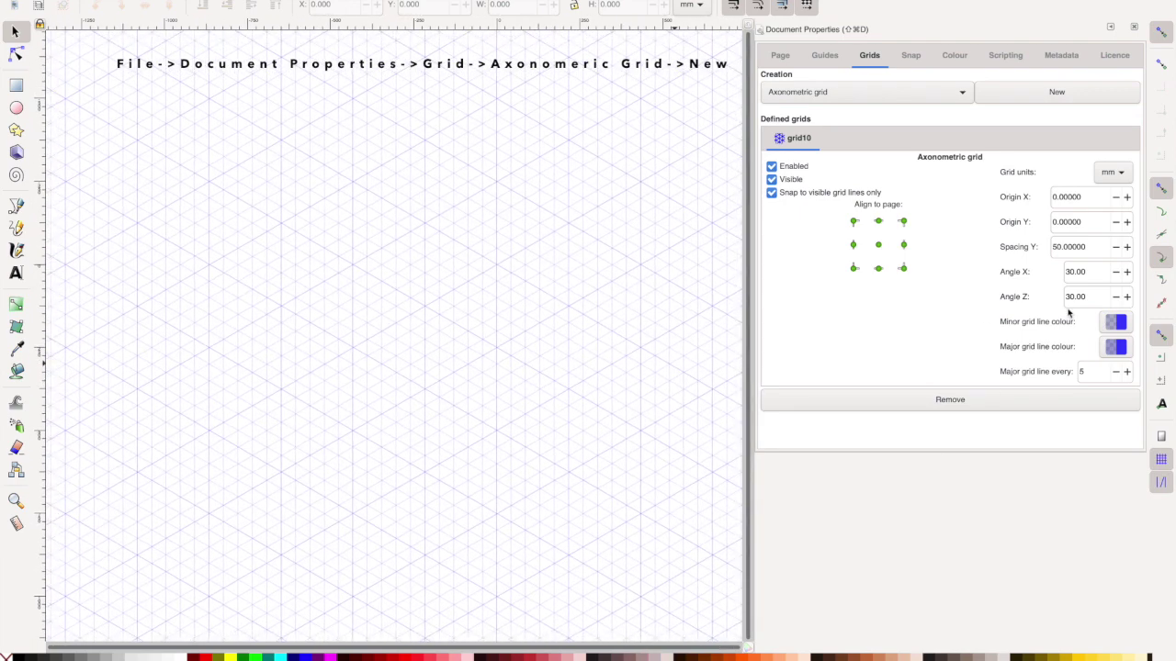
{"action": "left_click", "coordinate": [1134, 29]}
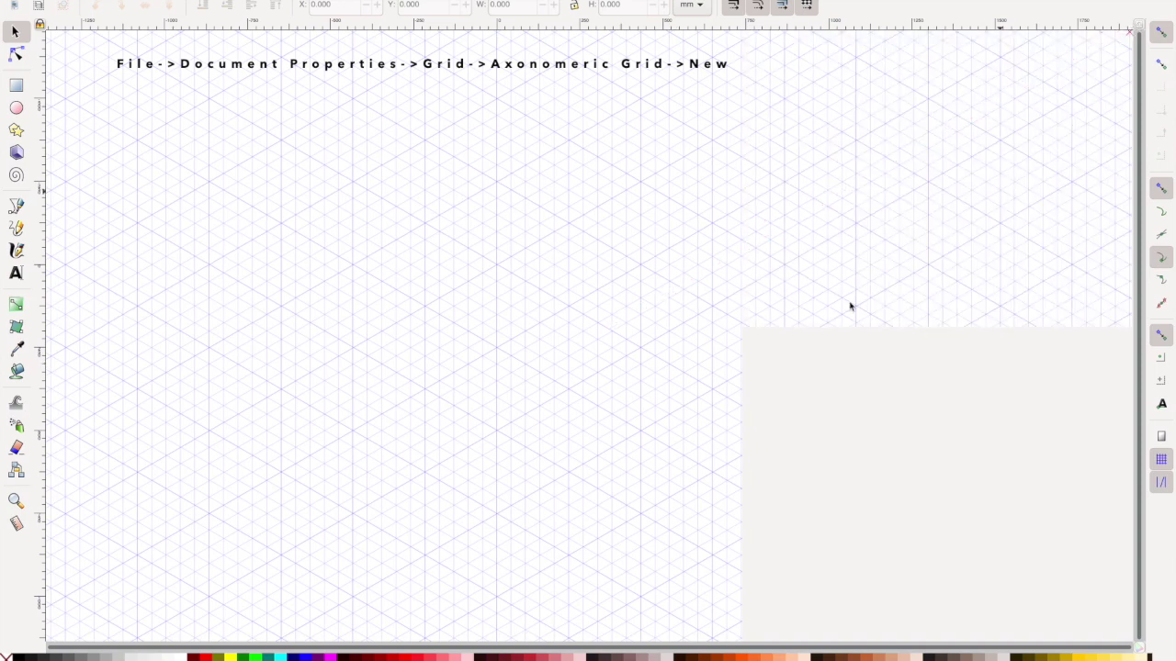
Step: Draw the screen panel's slanted parallelogram outline with the pen, snapped to grid intersections
{"action": "key", "text": "b"}
{"action": "left_click", "coordinate": [351, 181]}
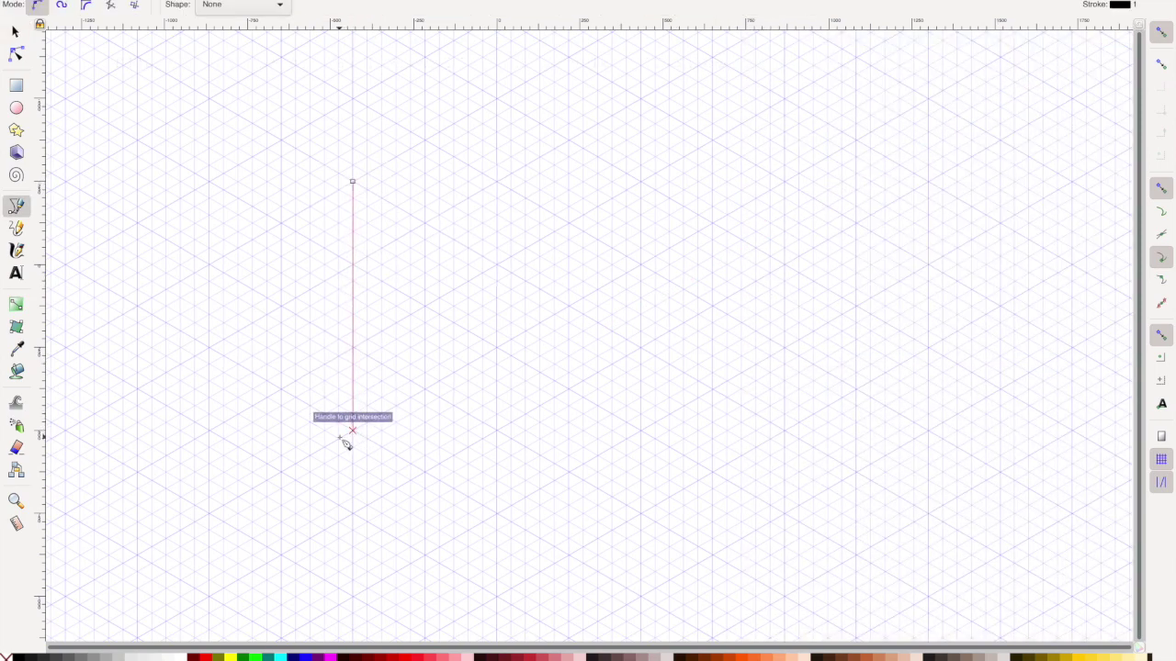
{"action": "left_click", "coordinate": [352, 430]}
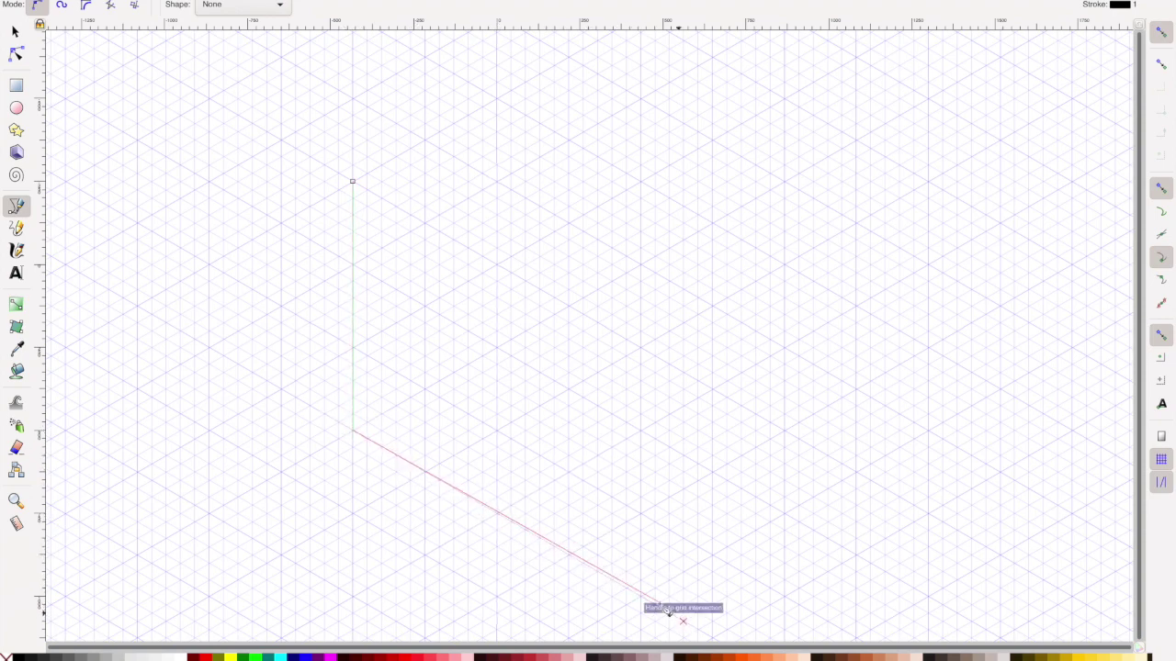
{"action": "left_click", "coordinate": [640, 596]}
{"action": "left_click", "coordinate": [640, 347]}
{"action": "left_click", "coordinate": [359, 187]}
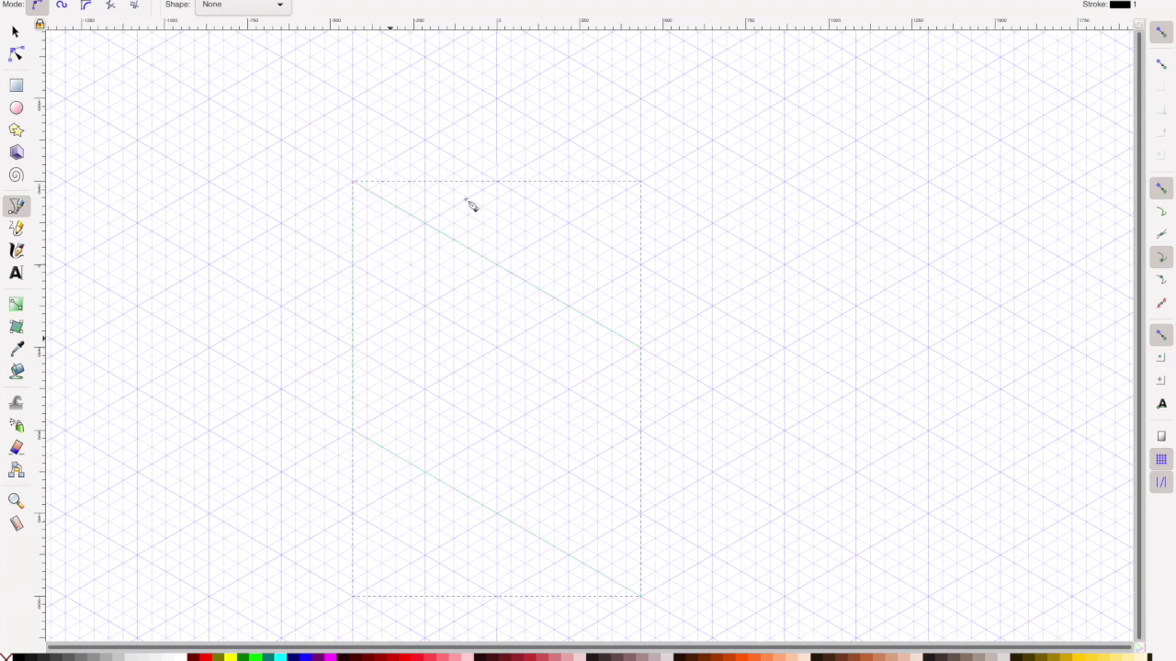
Step: Add the upper diagonal and right vertical edge paths, then return to the Selector
{"action": "mouse_move", "coordinate": [354, 183]}
{"action": "left_mouse_down"}
{"action": "mouse_move", "coordinate": [655, 353]}
{"action": "mouse_move", "coordinate": [653, 340]}
{"action": "mouse_move", "coordinate": [643, 346]}
{"action": "left_mouse_up"}
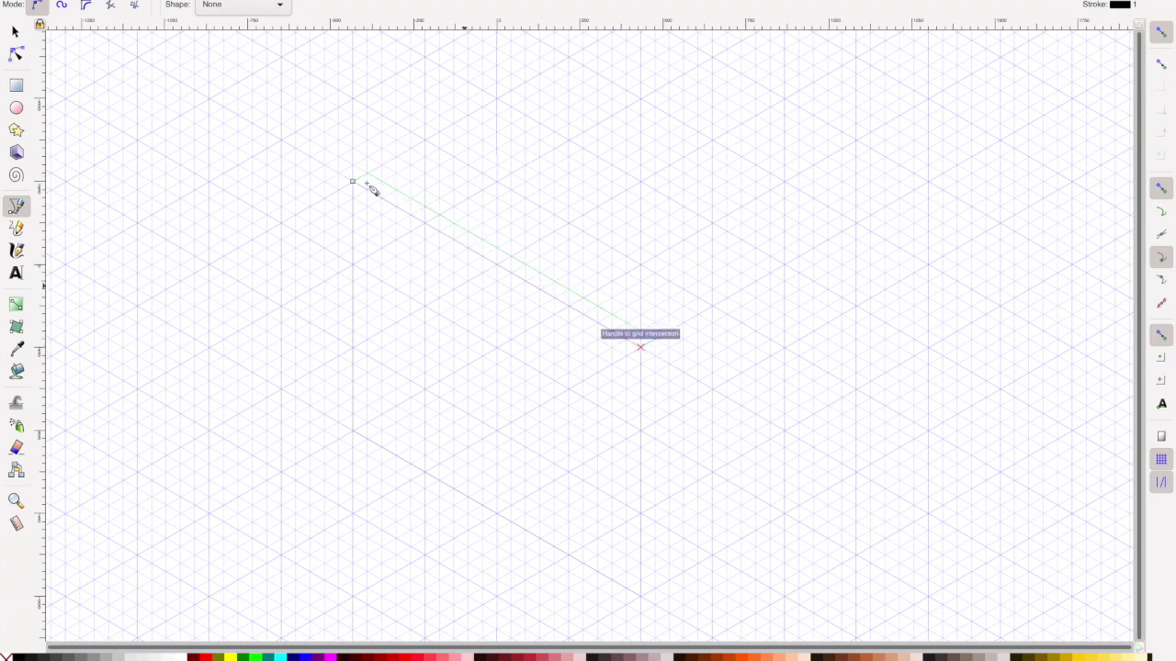
{"action": "left_click", "coordinate": [354, 182]}
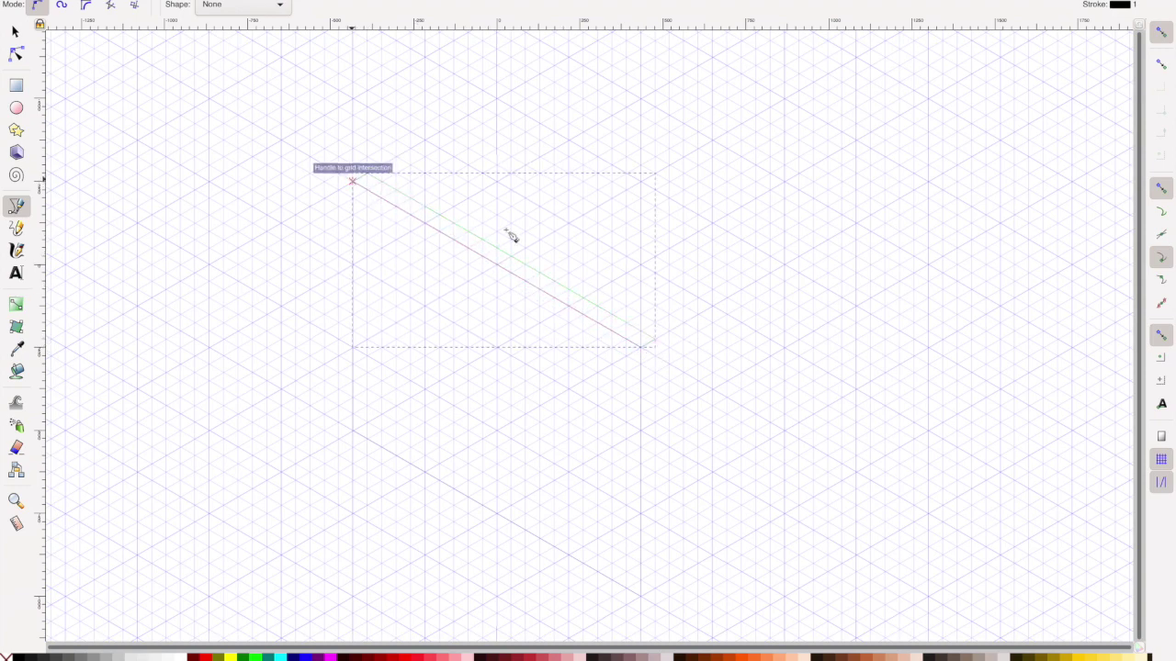
{"action": "left_click", "coordinate": [656, 364]}
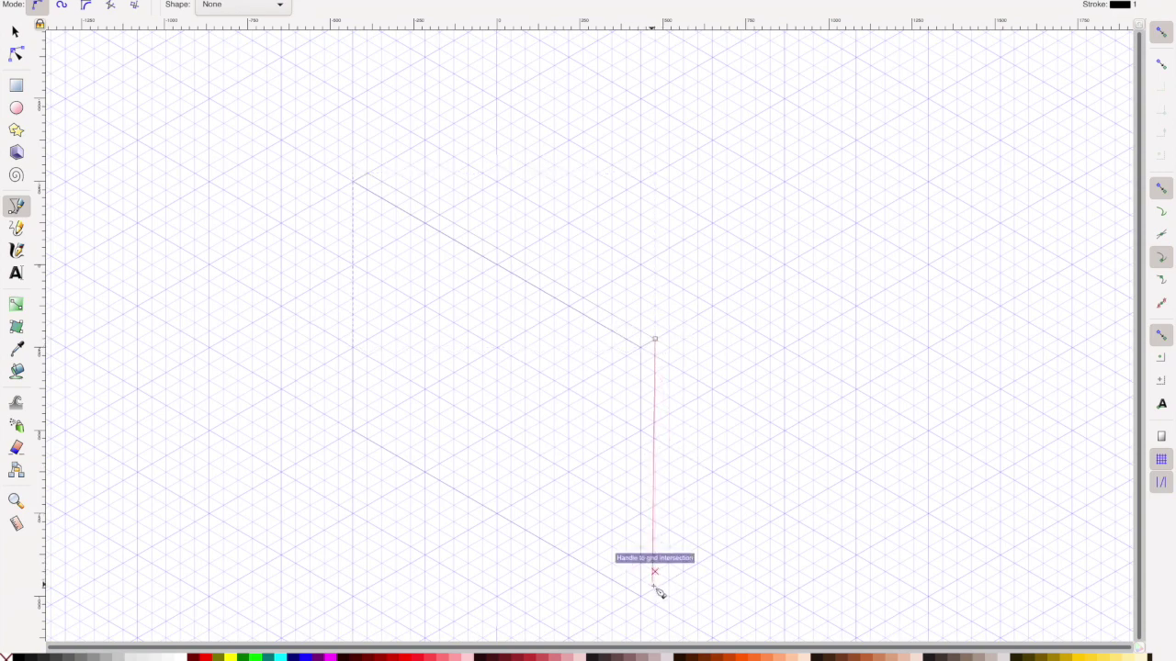
{"action": "left_click_drag", "start_coordinate": [655, 579], "coordinate": [643, 597]}
{"action": "left_click_drag", "start_coordinate": [643, 347], "coordinate": [660, 345]}
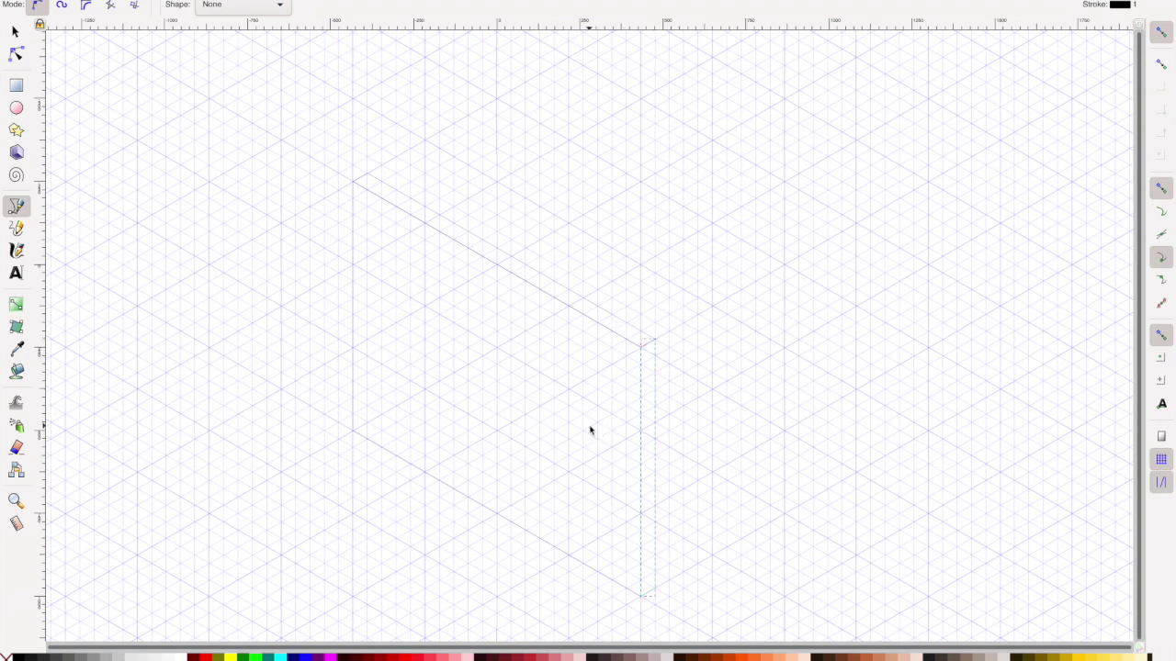
{"action": "key", "text": "s"}
{"action": "key", "text": "Escape"}
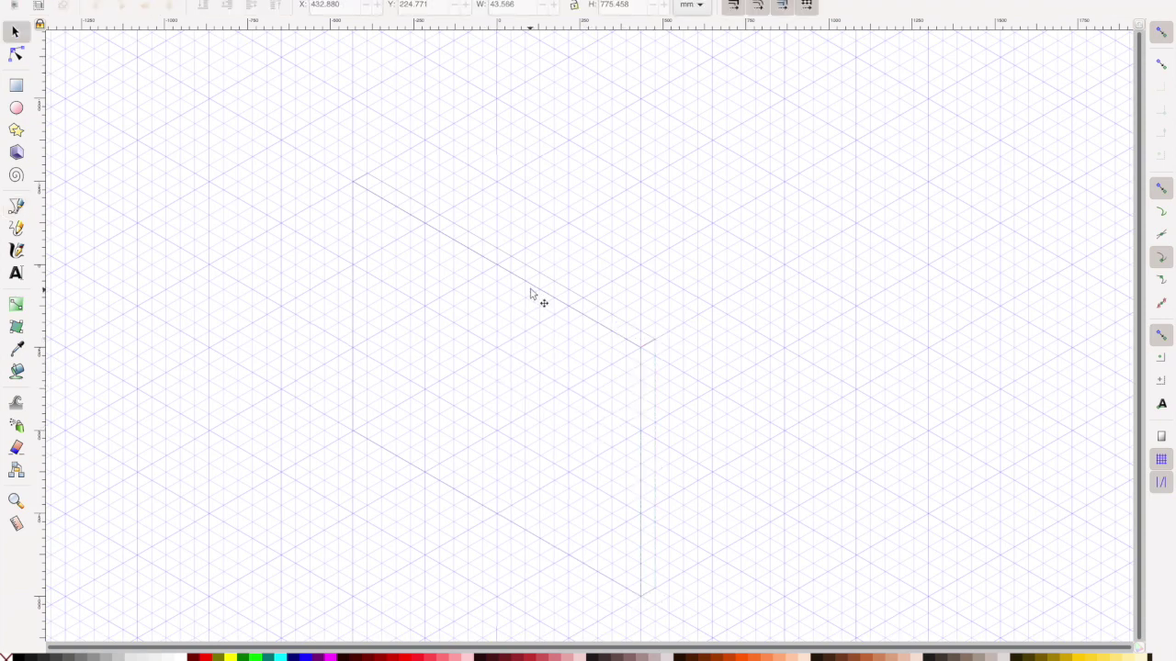
Step: Fill the diagonal top-edge path and the screen panel face dark
{"action": "left_click", "coordinate": [531, 292]}
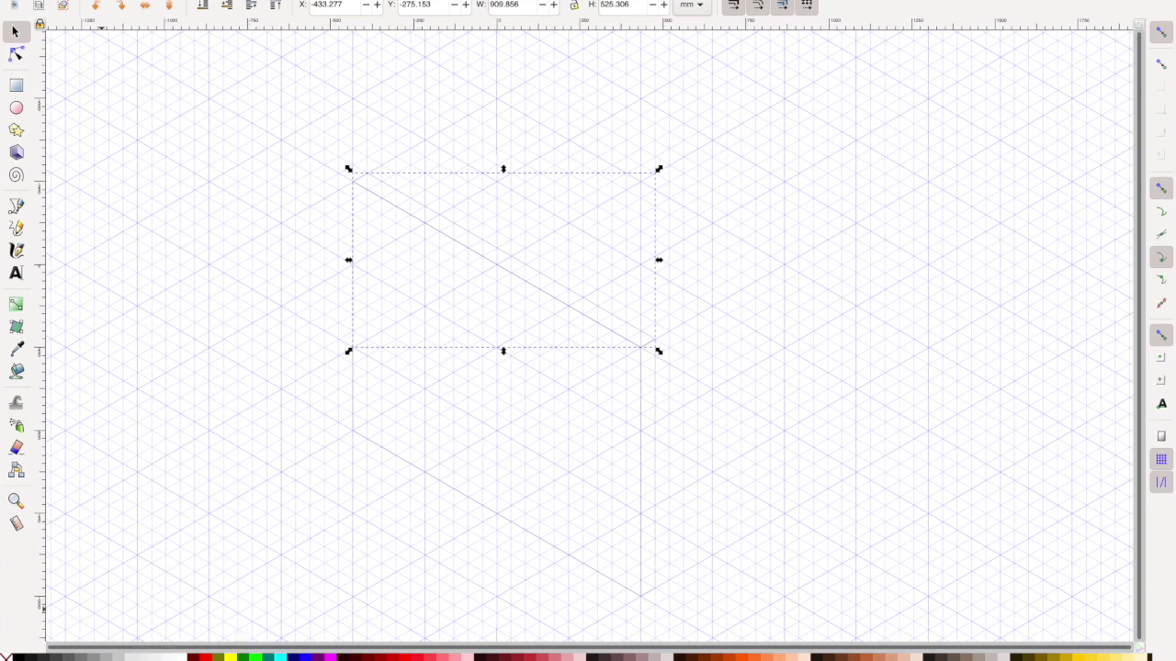
{"action": "key", "text": "ctrl+shift+v"}
{"action": "key", "text": "Escape"}
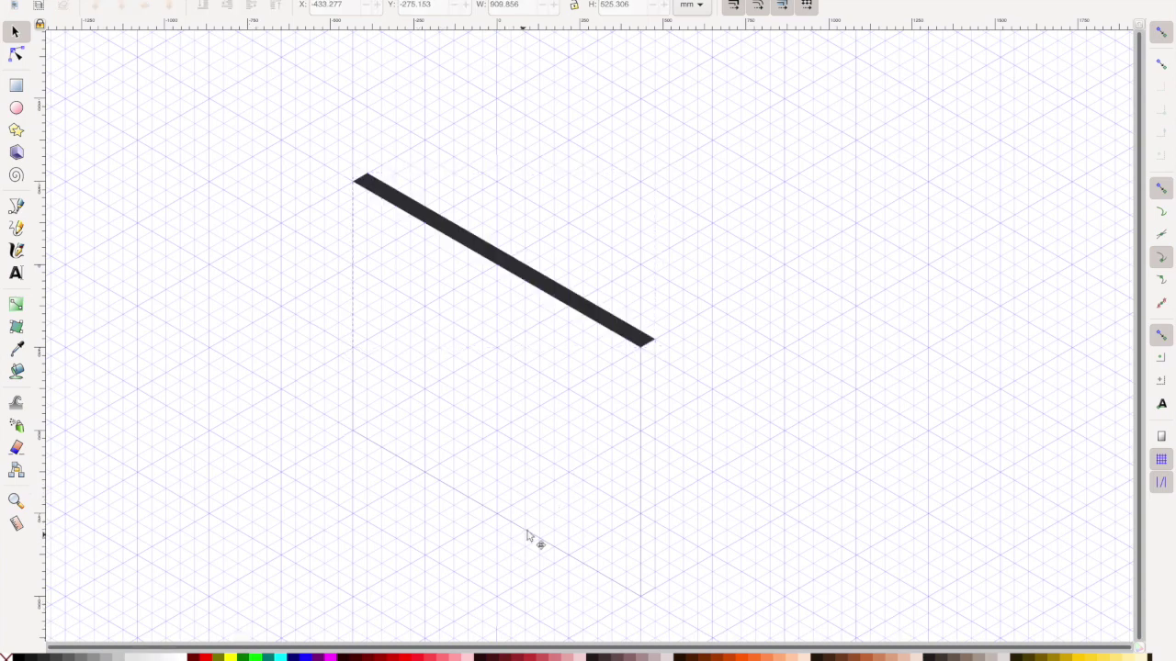
{"action": "left_click", "coordinate": [528, 537]}
{"action": "key", "text": "ctrl+shift+v"}
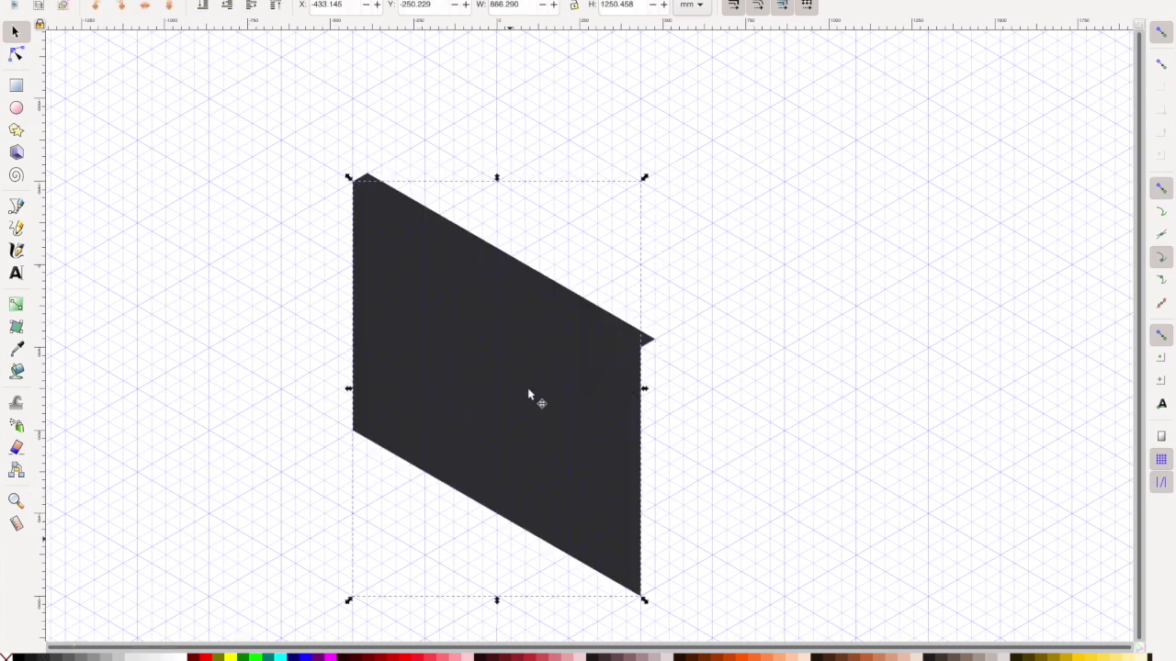
Step: Give the right edge strip a grey fill and the top edge strip light grey, then zoom out
{"action": "left_click", "coordinate": [640, 338]}
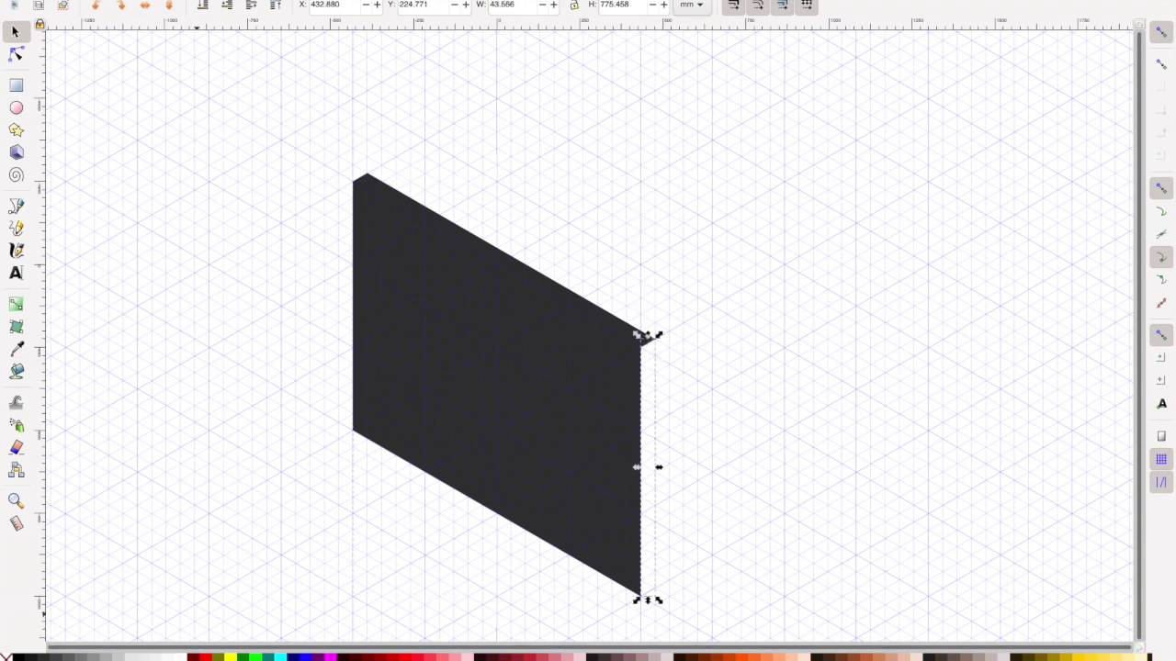
{"action": "key", "text": "ctrl+shift+v"}
{"action": "left_click", "coordinate": [591, 304]}
{"action": "key", "text": "ctrl+shift+v"}
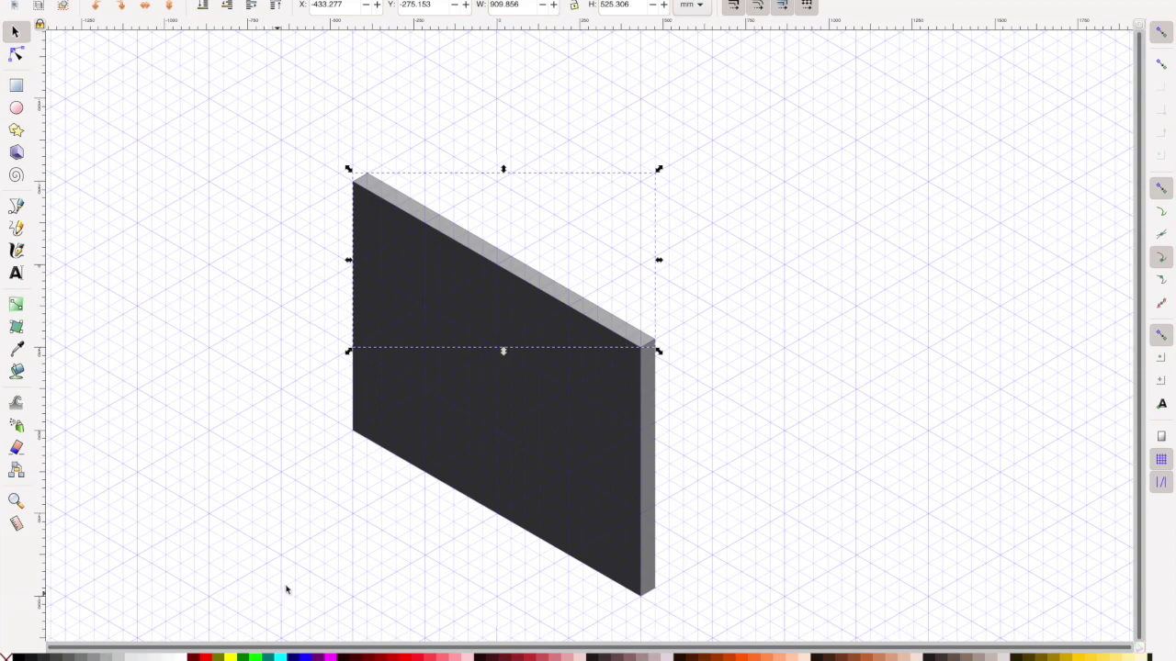
{"action": "key", "text": "Escape"}
{"action": "key", "text": "minus"}
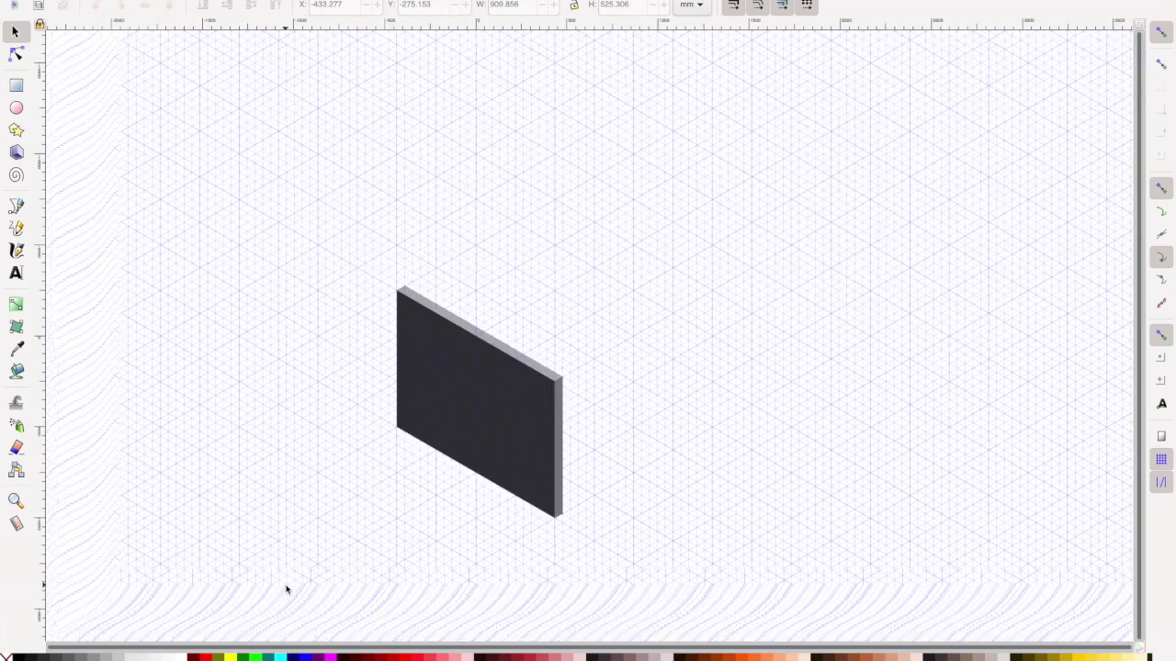
Step: Draw the flat base parallelogram below the screen on the grid and fill it light grey
{"action": "scroll", "coordinate": [286, 589], "scroll_direction": "left", "scroll_amount": 2}
{"action": "scroll", "coordinate": [286, 590], "scroll_direction": "down", "scroll_amount": 2}
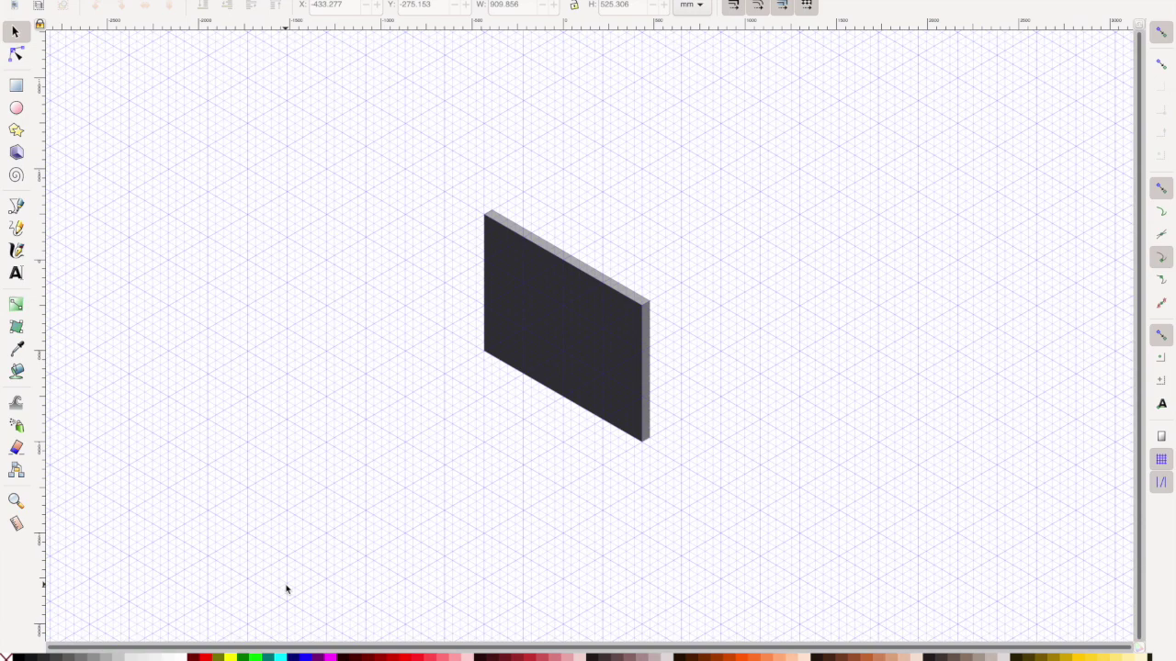
{"action": "key", "text": "b"}
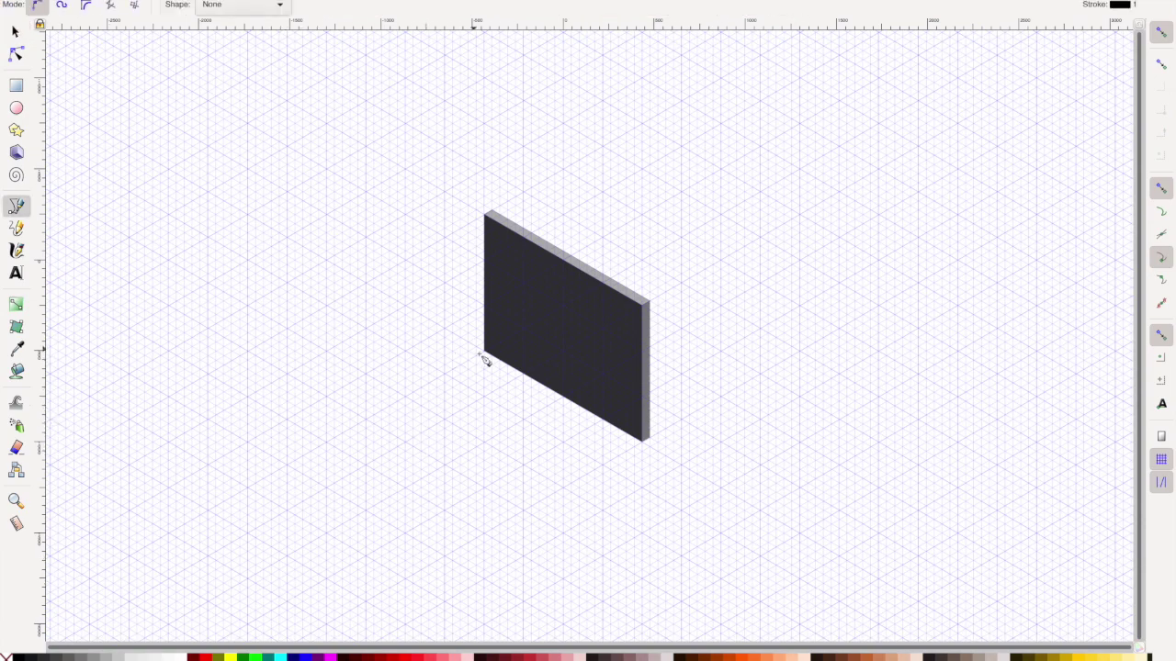
{"action": "left_click_drag", "start_coordinate": [484, 352], "coordinate": [370, 421]}
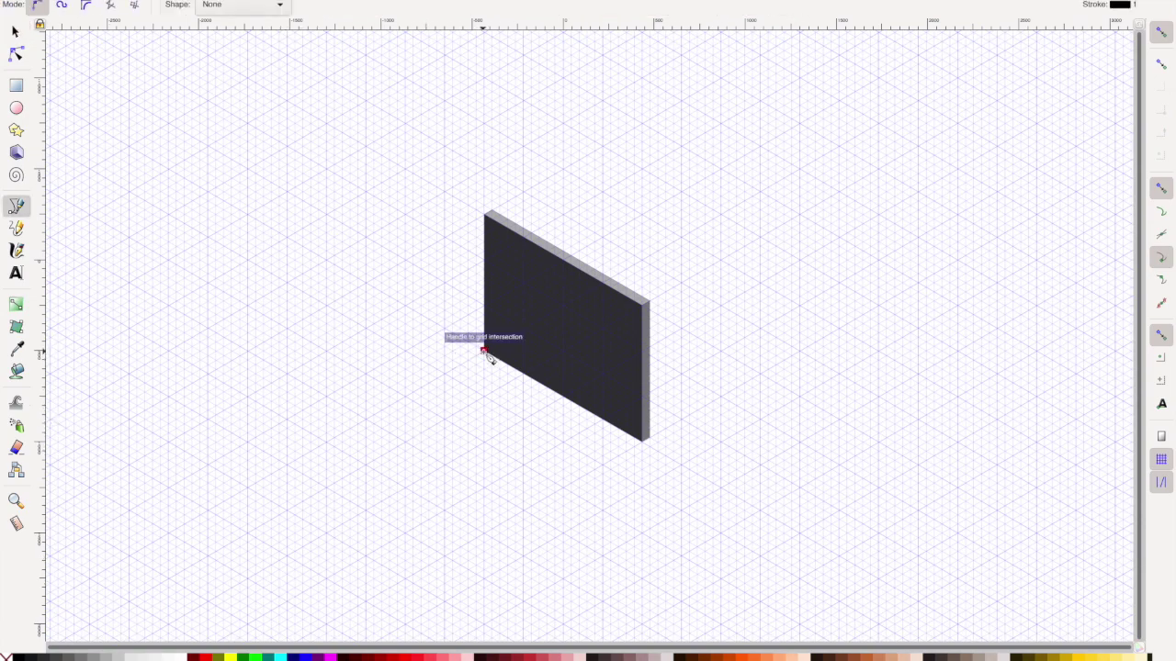
{"action": "left_click", "coordinate": [368, 421]}
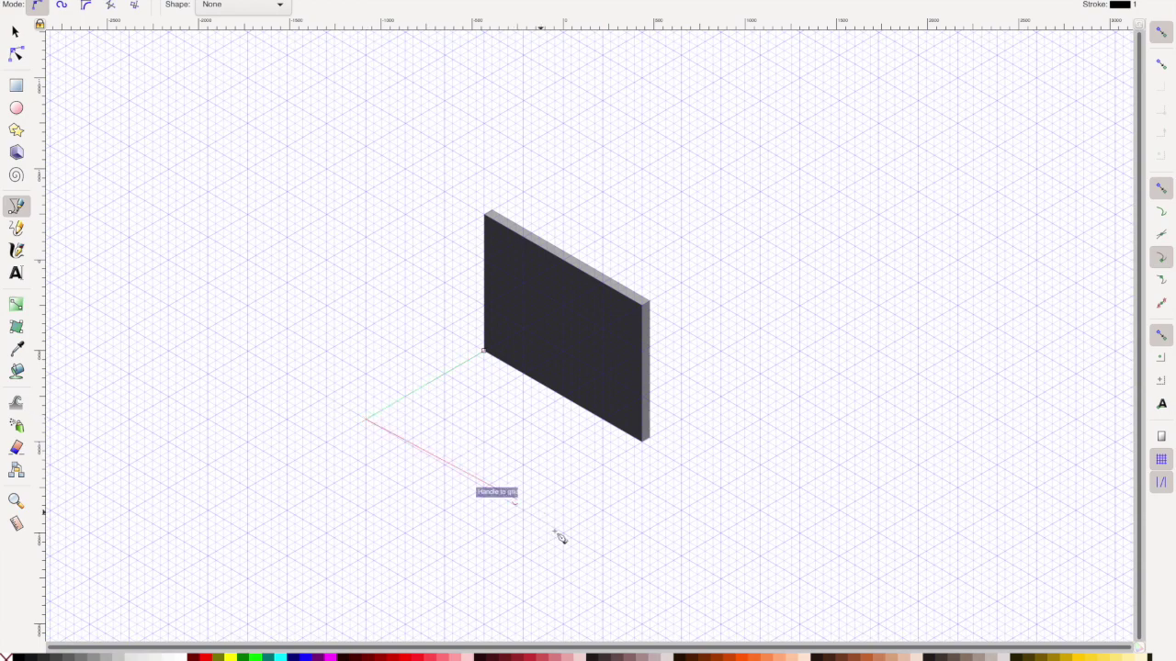
{"action": "left_click", "coordinate": [523, 510]}
{"action": "left_click", "coordinate": [646, 448]}
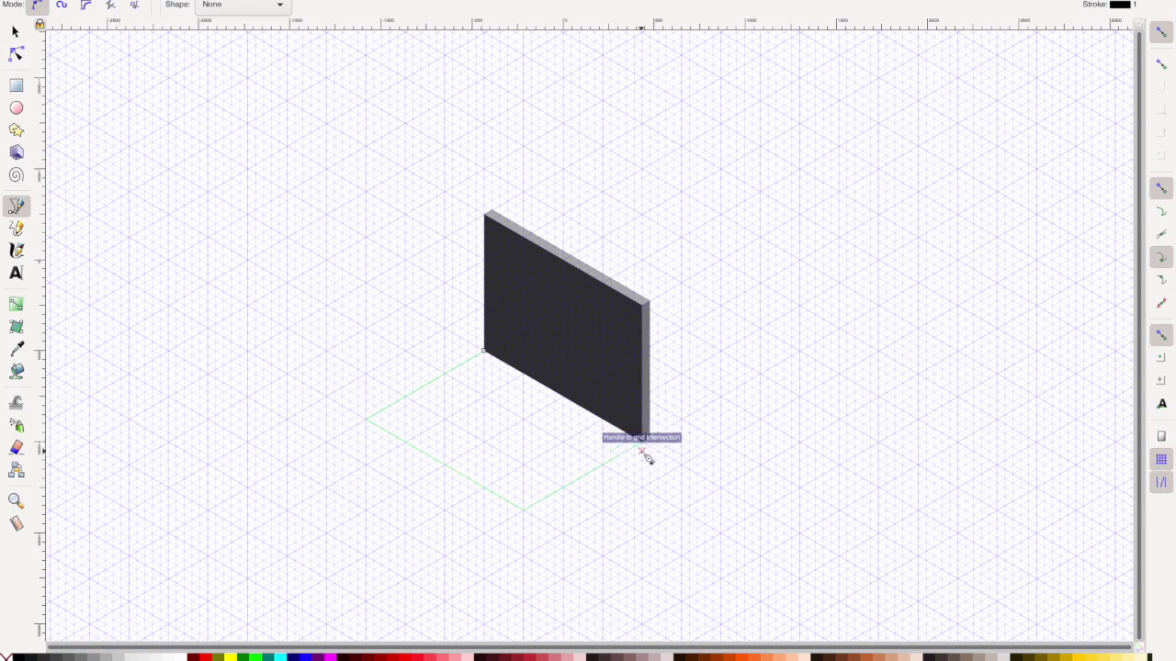
{"action": "left_click", "coordinate": [484, 352]}
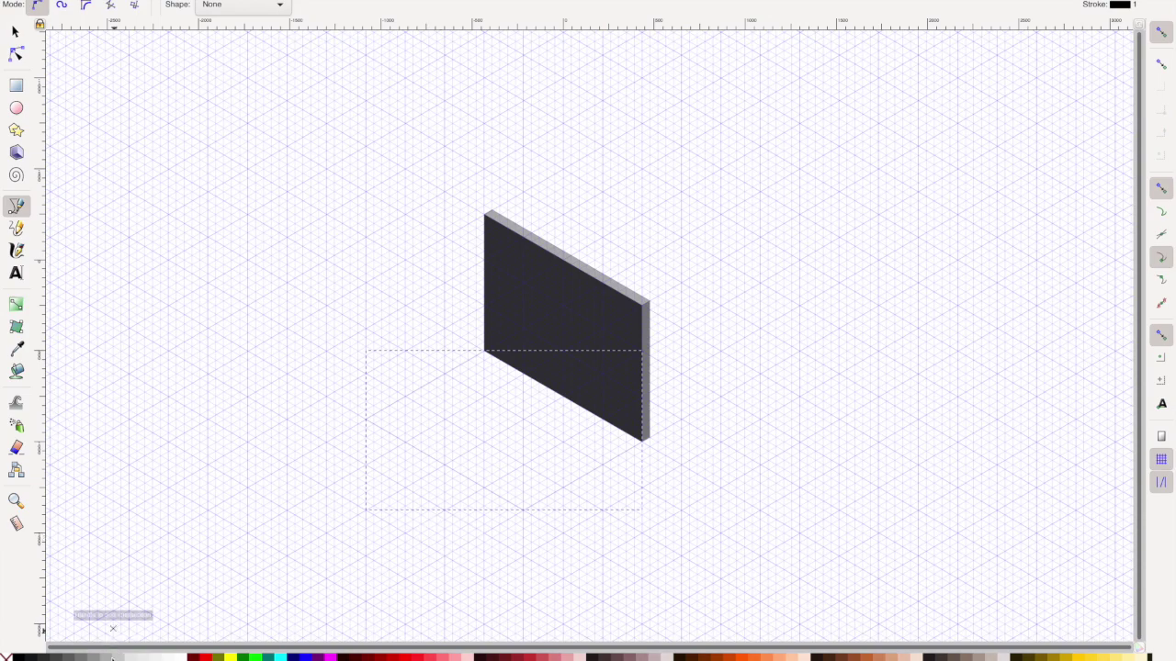
{"action": "left_click", "coordinate": [114, 656]}
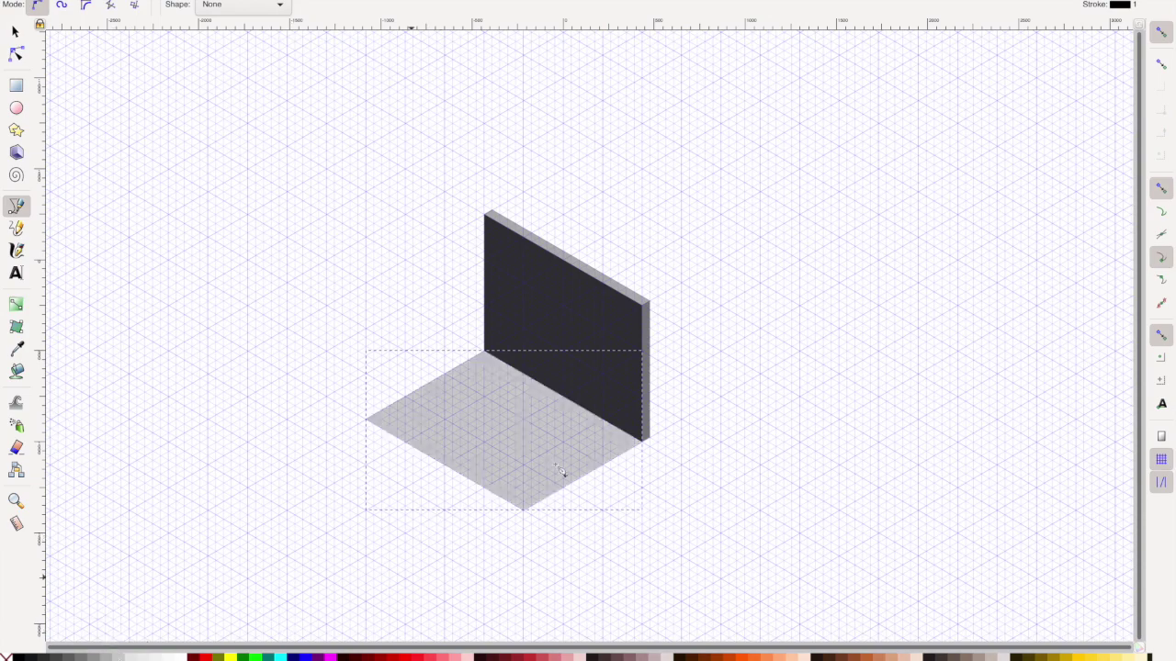
Step: Outline the narrow front-right edge strip along the base's front
{"action": "left_click", "coordinate": [646, 450]}
{"action": "left_click", "coordinate": [523, 518]}
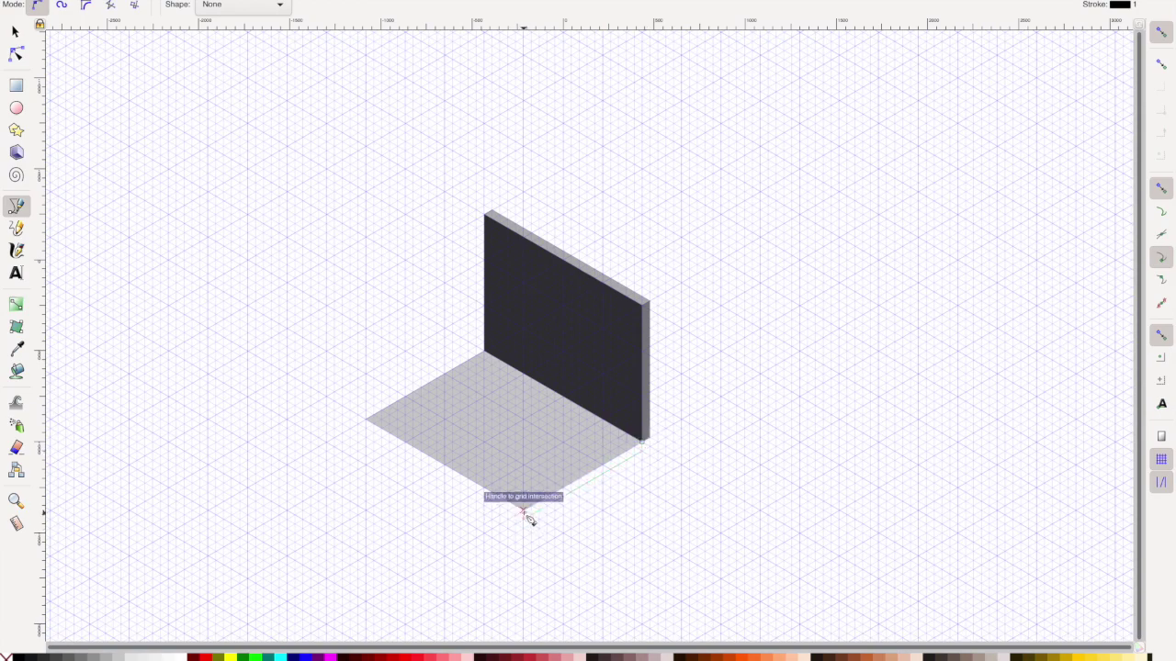
{"action": "left_click", "coordinate": [643, 444]}
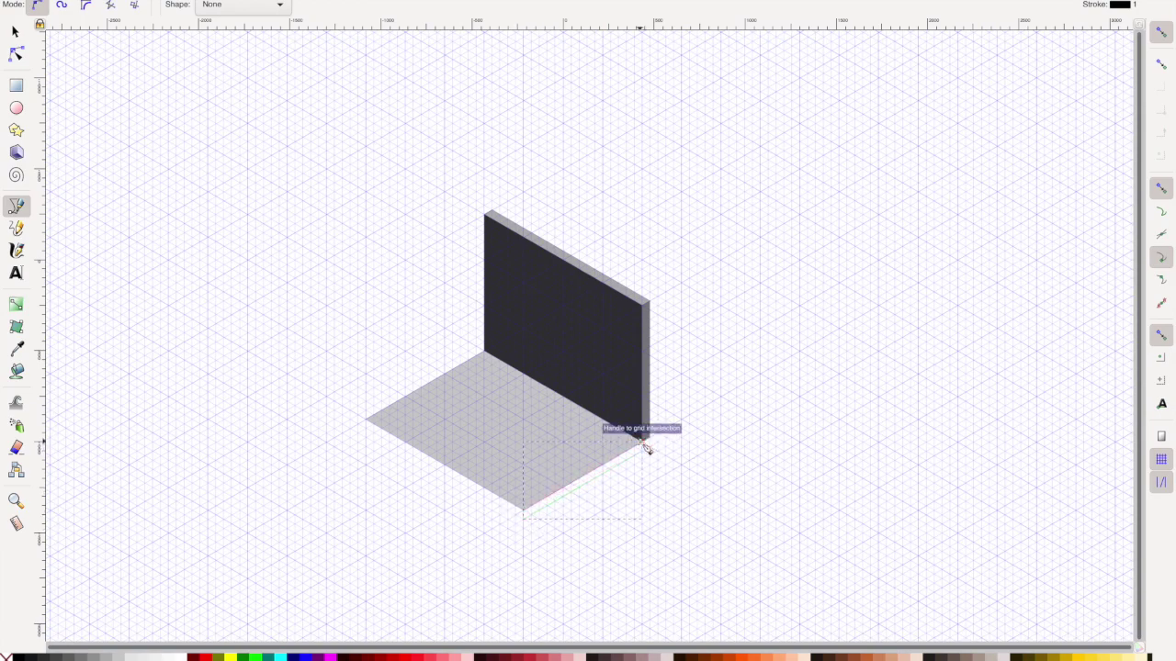
Step: Fill the front-right strip grey and add a darker grey left side face to the slab
{"action": "left_click", "coordinate": [88, 658]}
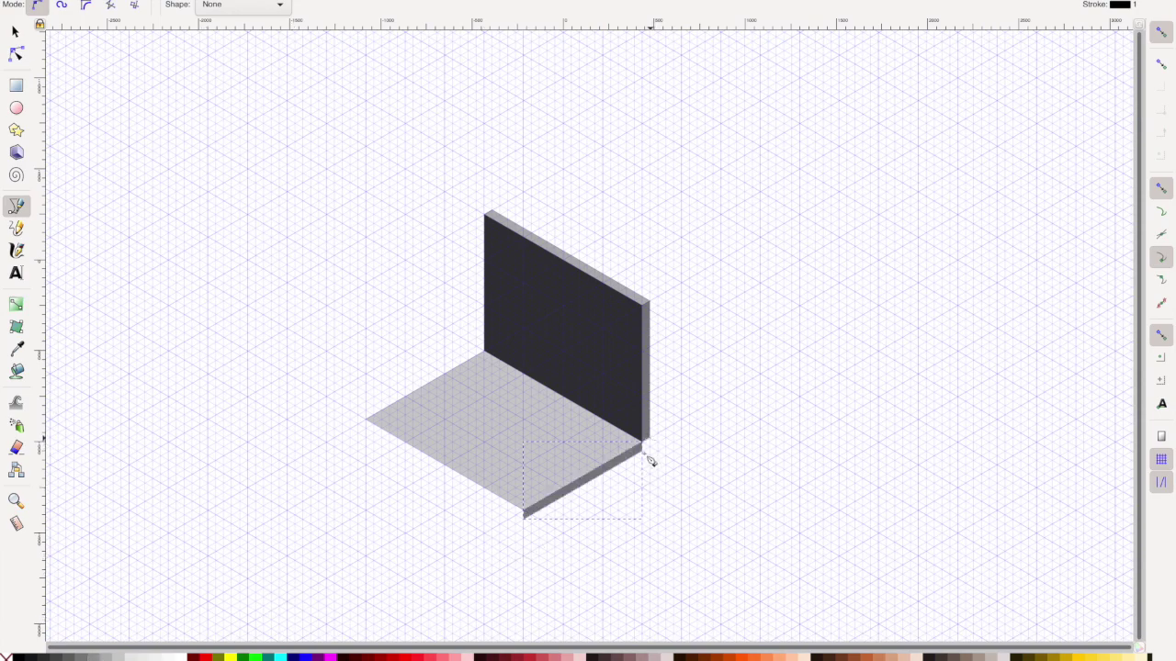
{"action": "left_click", "coordinate": [523, 518]}
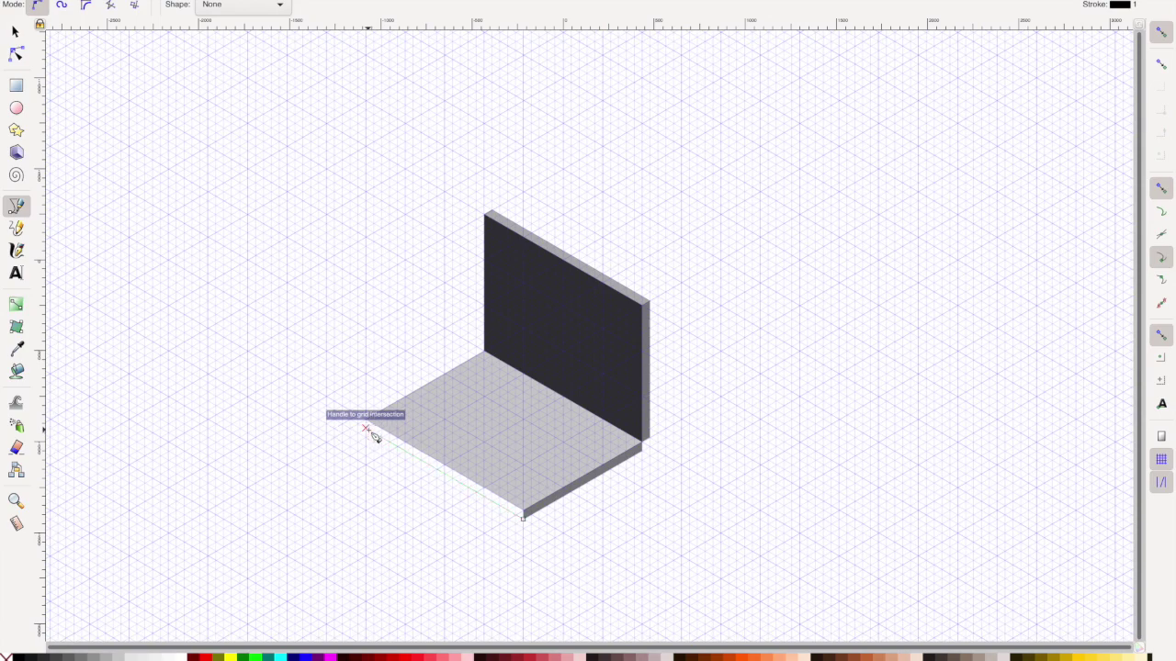
{"action": "left_click", "coordinate": [372, 426]}
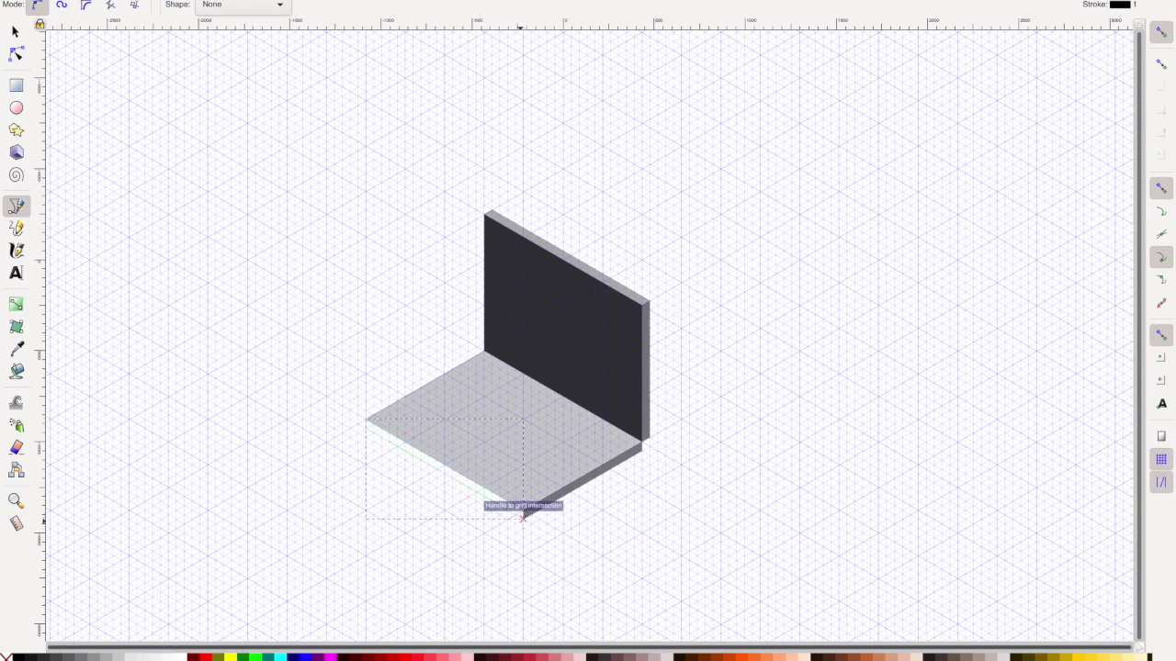
{"action": "left_click", "coordinate": [523, 519]}
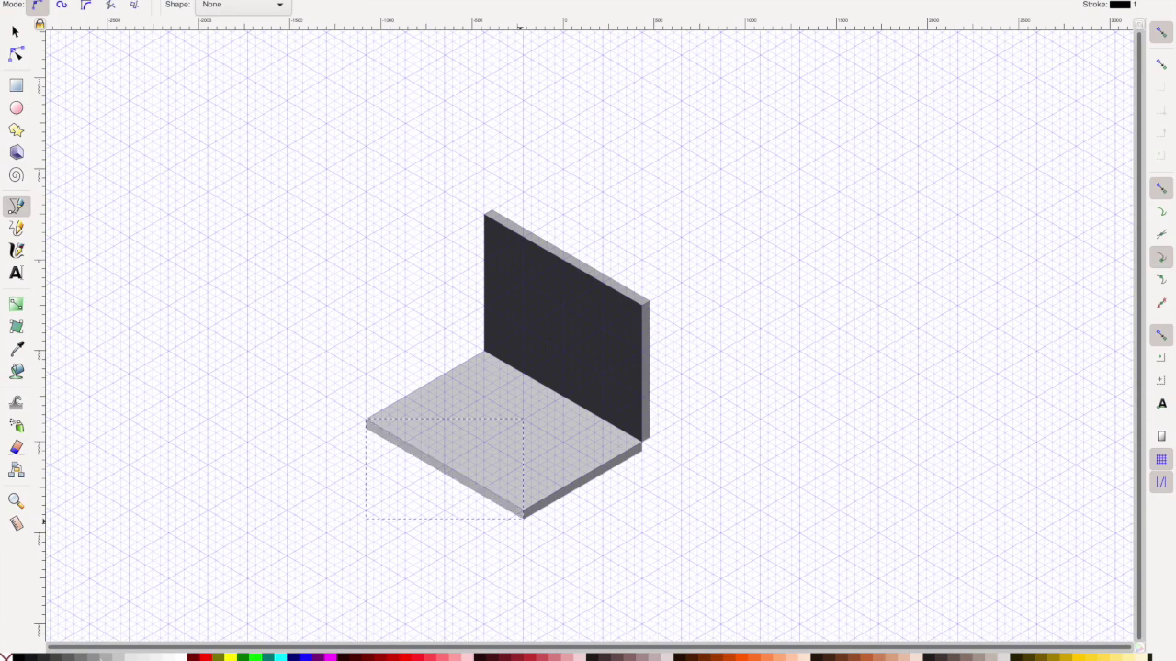
{"action": "left_click", "coordinate": [111, 657]}
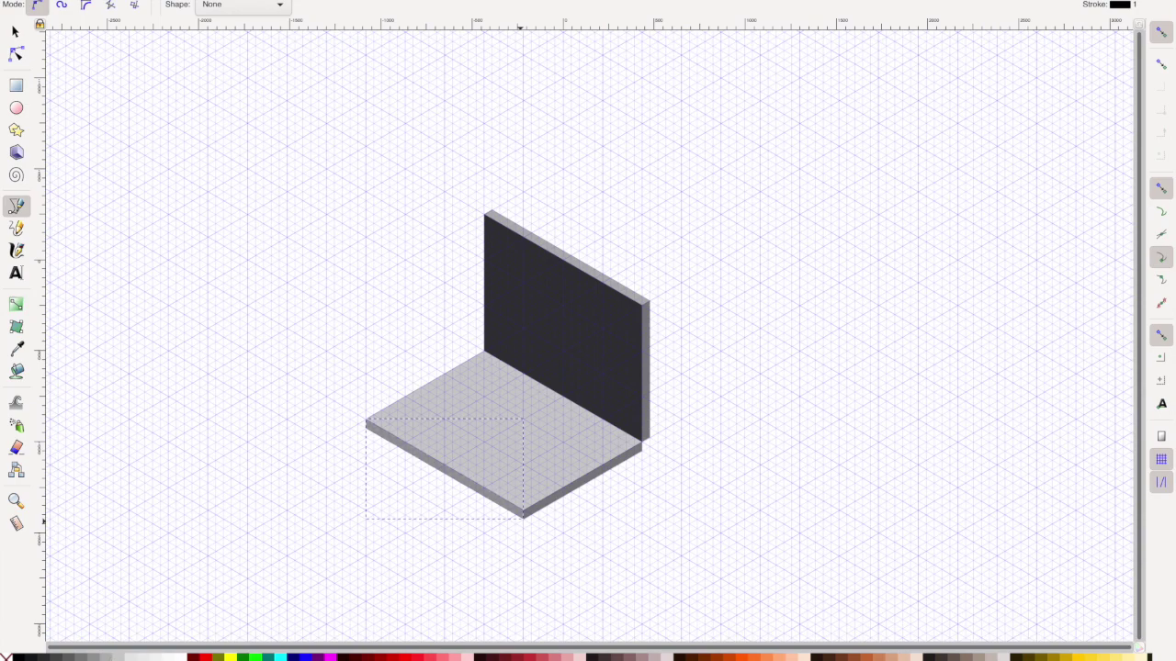
{"action": "key", "text": "s"}
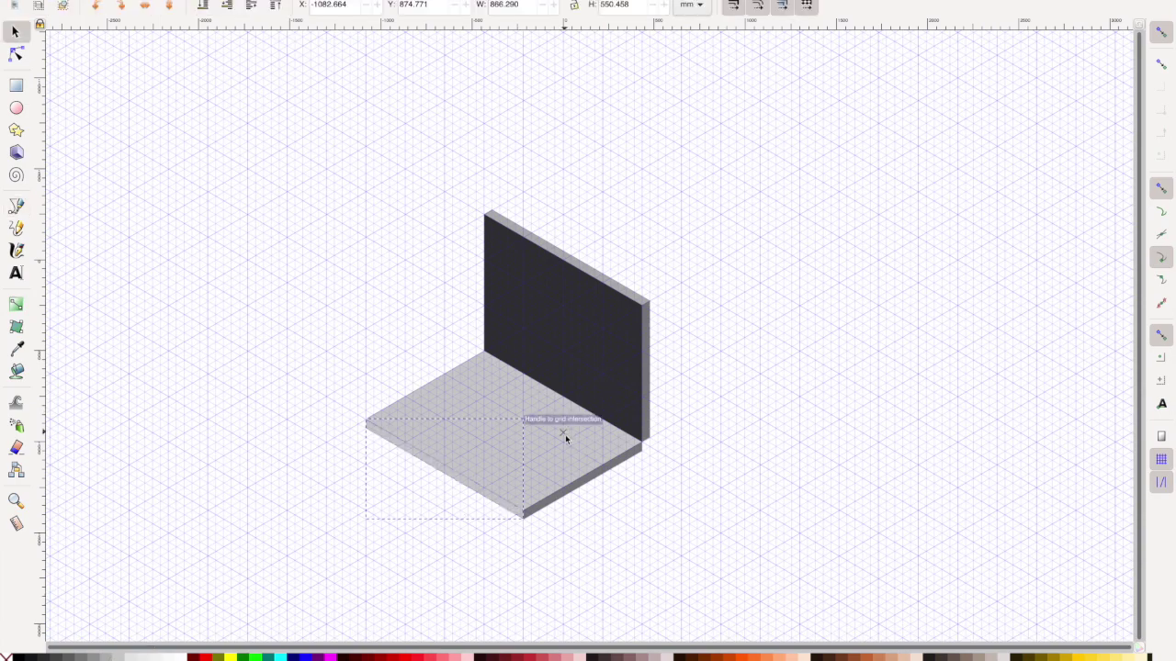
{"action": "left_click", "coordinate": [570, 452]}
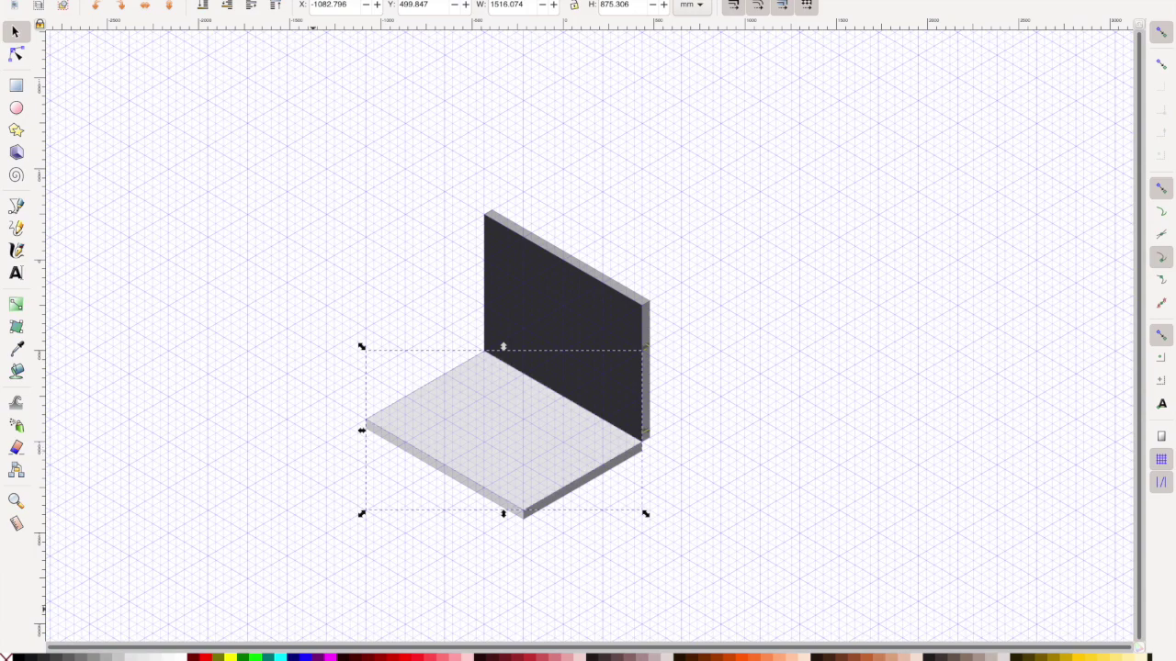
{"action": "left_click", "coordinate": [773, 449]}
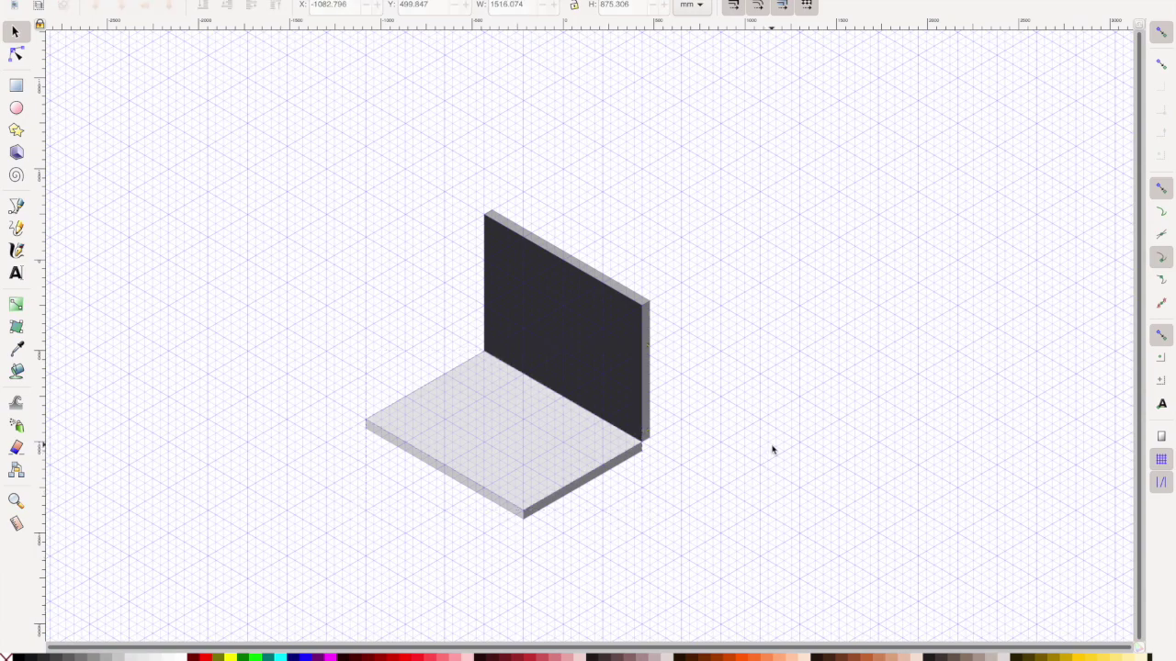
{"action": "scroll", "coordinate": [634, 446], "scroll_direction": "up", "scroll_amount": 1}
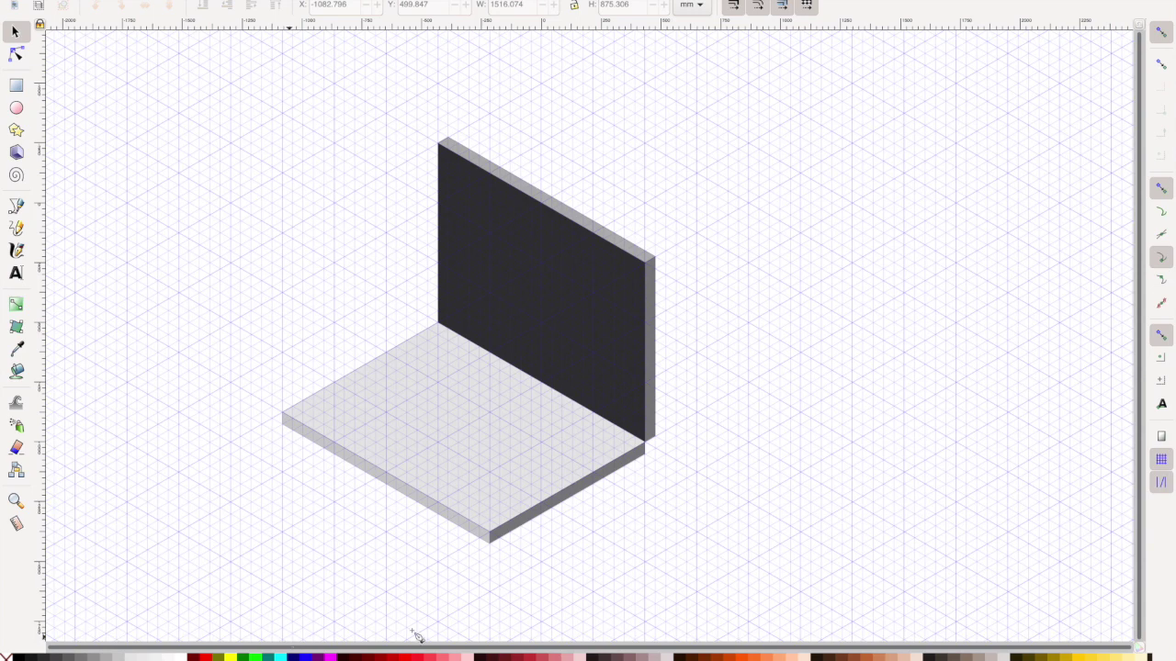
Step: Draw a four-corner keyboard area on the slab's top, snapped to the grid, filled dark grey
{"action": "key", "text": "b"}
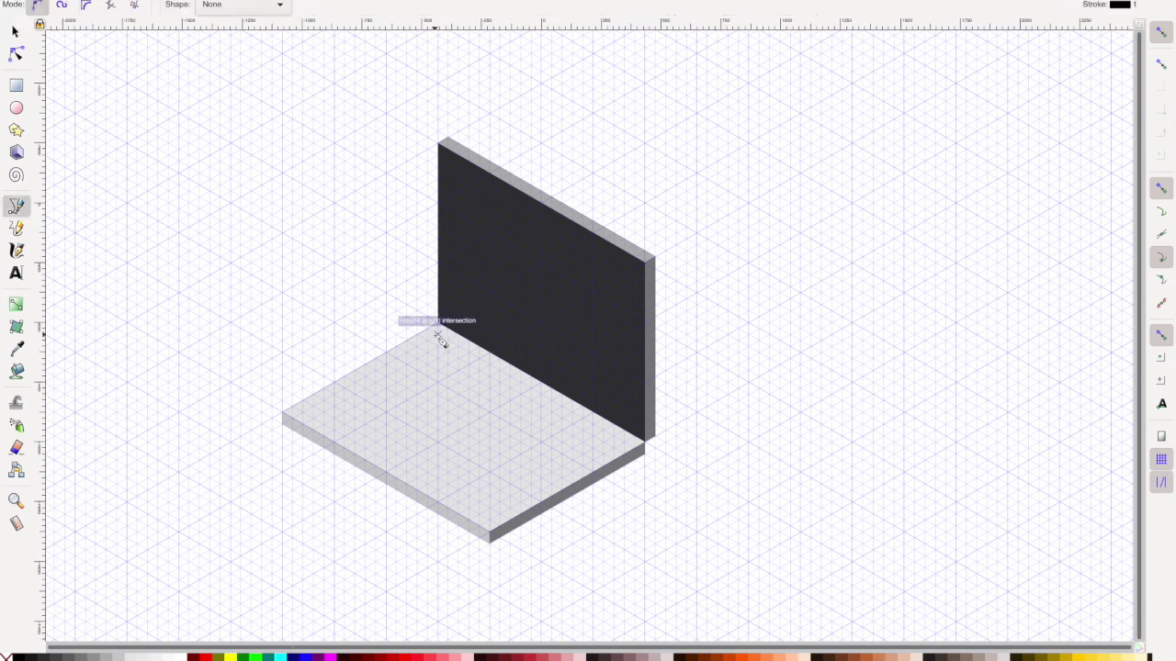
{"action": "left_click_drag", "start_coordinate": [438, 334], "coordinate": [387, 365]}
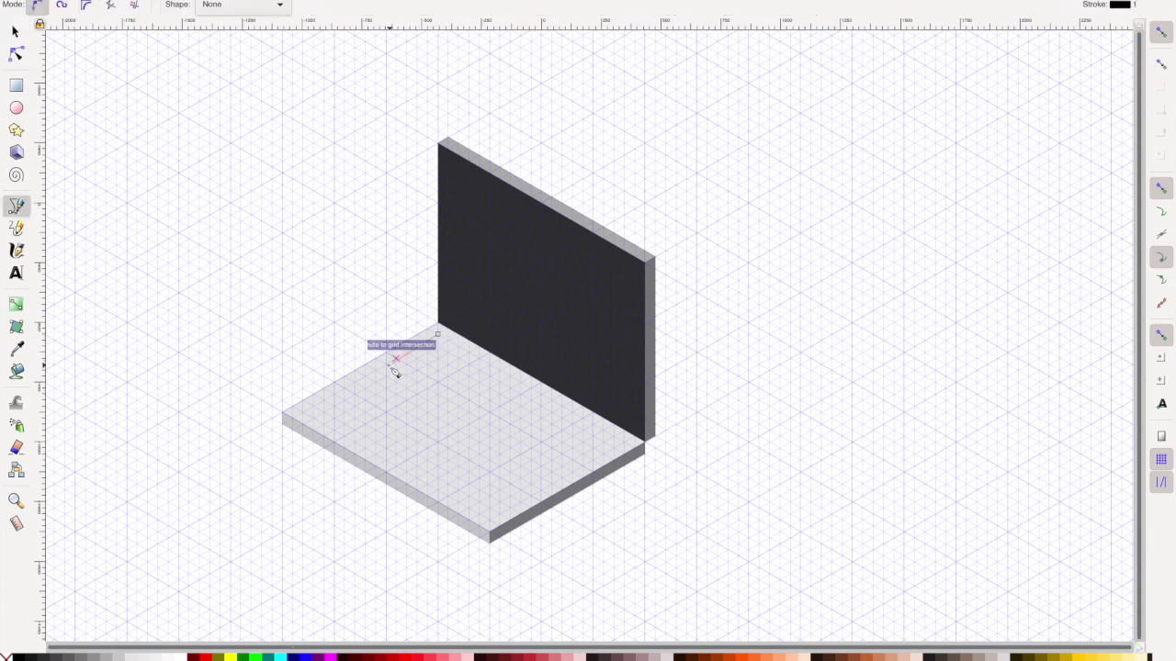
{"action": "left_click_drag", "start_coordinate": [428, 340], "coordinate": [562, 432]}
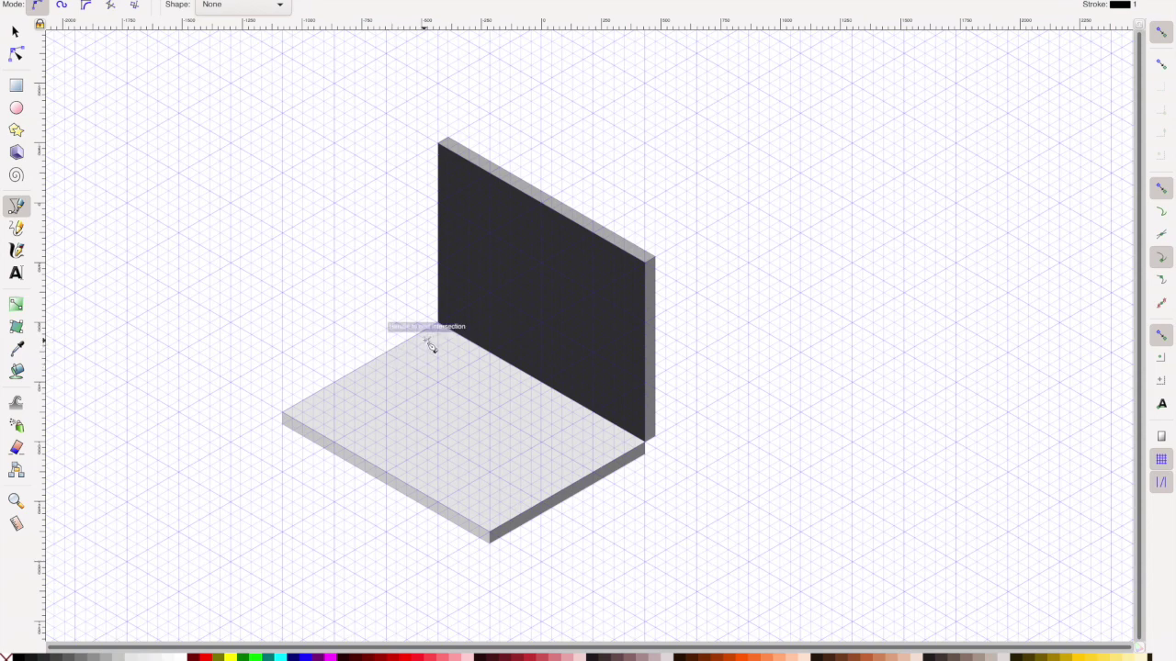
{"action": "key", "text": "Escape"}
{"action": "left_click_drag", "start_coordinate": [427, 340], "coordinate": [597, 449]}
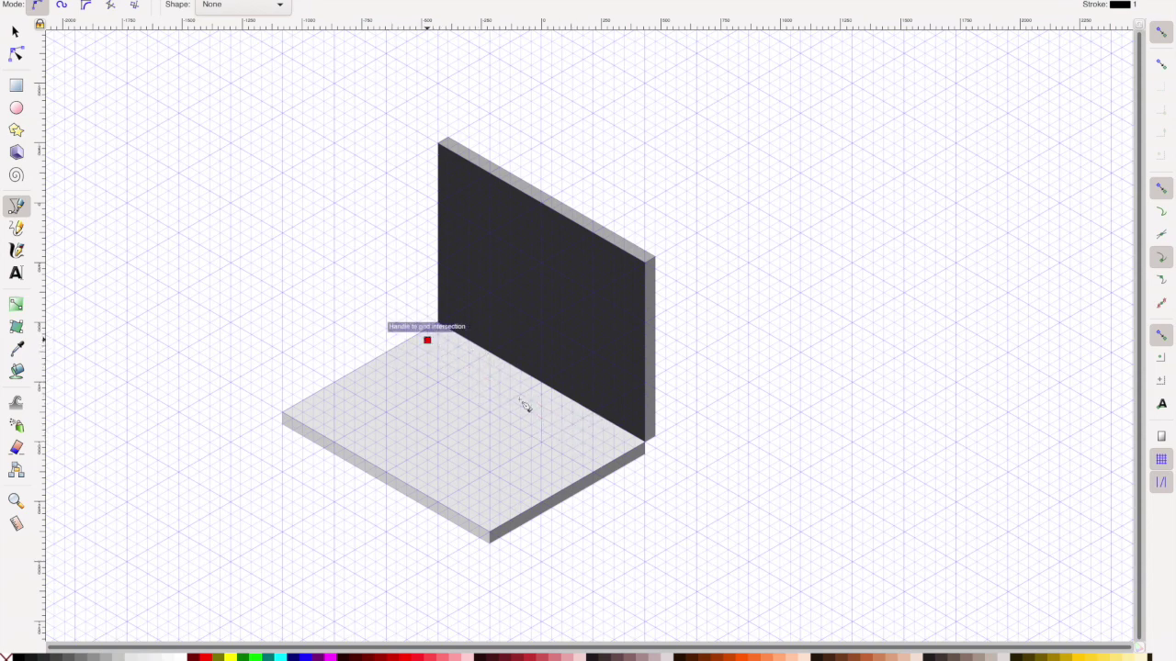
{"action": "left_click", "coordinate": [597, 447]}
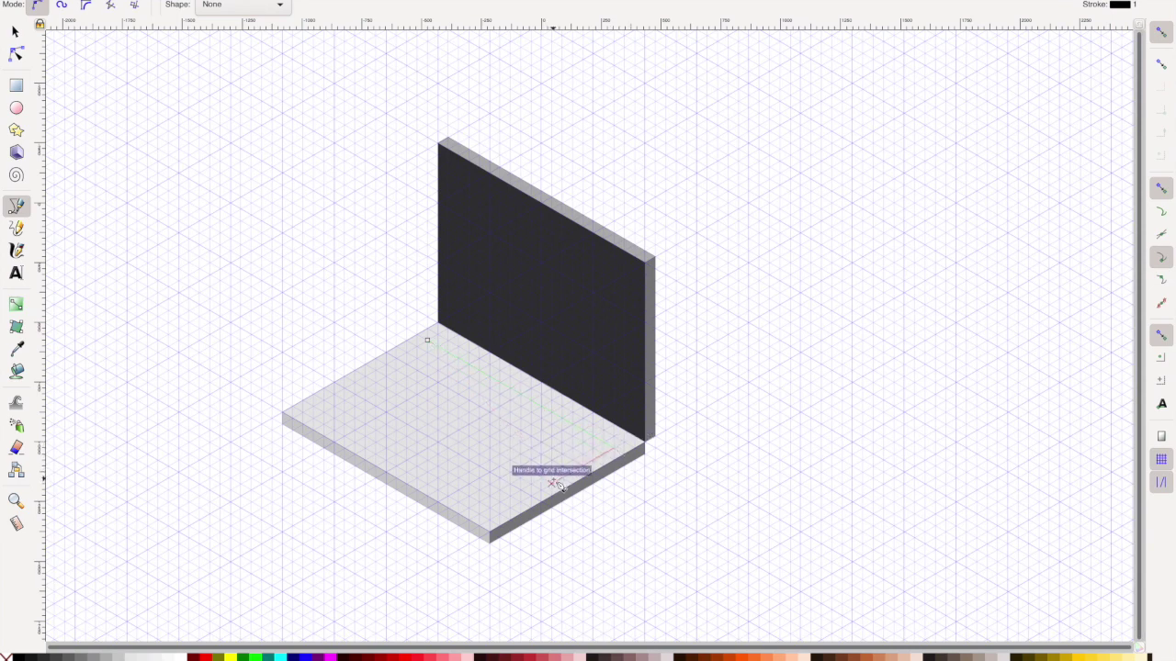
{"action": "left_click", "coordinate": [552, 483]}
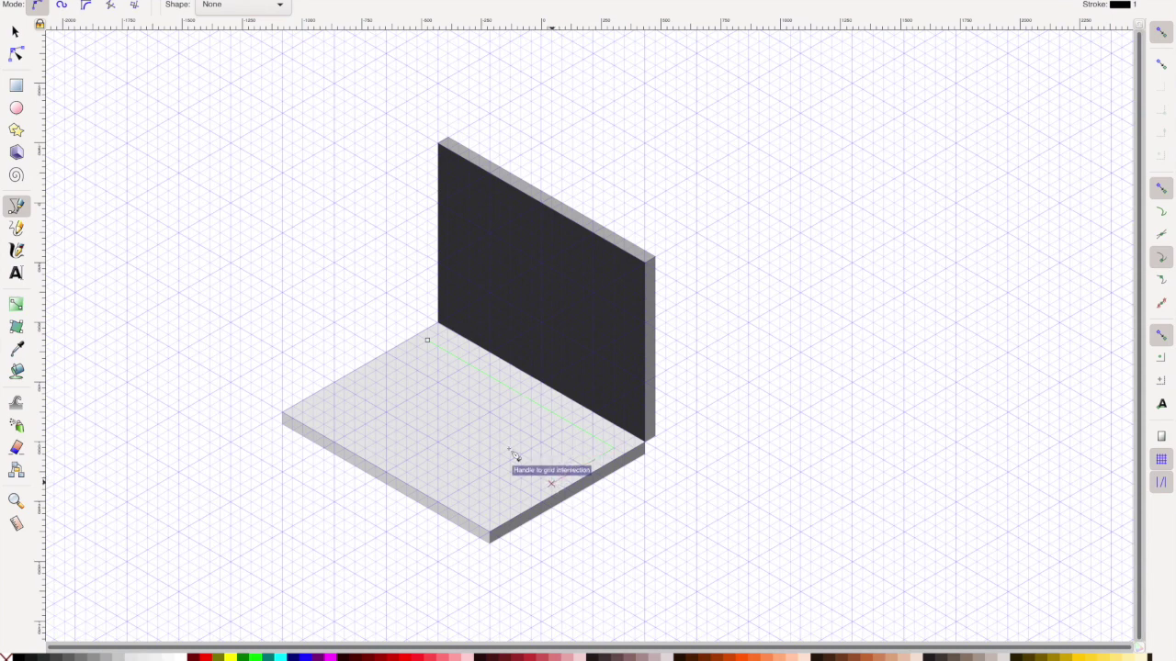
{"action": "left_click", "coordinate": [366, 378]}
{"action": "left_click", "coordinate": [428, 343]}
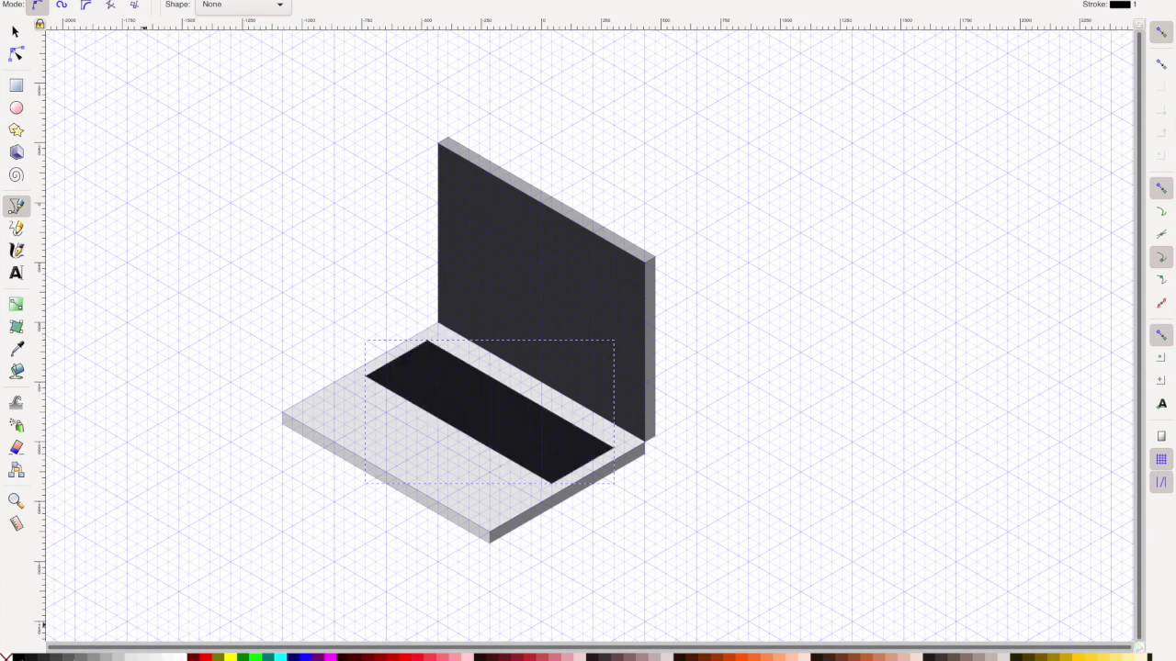
{"action": "left_click", "coordinate": [55, 658]}
{"action": "scroll", "coordinate": [243, 469], "scroll_direction": "up", "scroll_amount": 1}
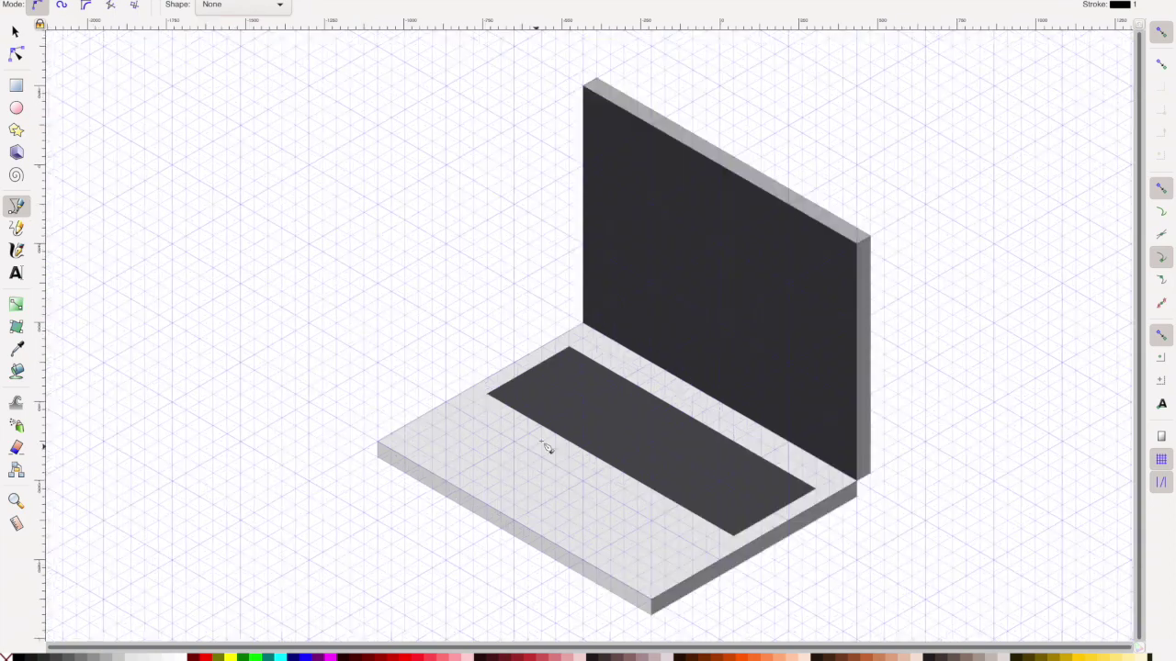
Step: Draw a closed white trackpad shape in front of the keyboard, then select all objects
{"action": "left_click", "coordinate": [541, 442]}
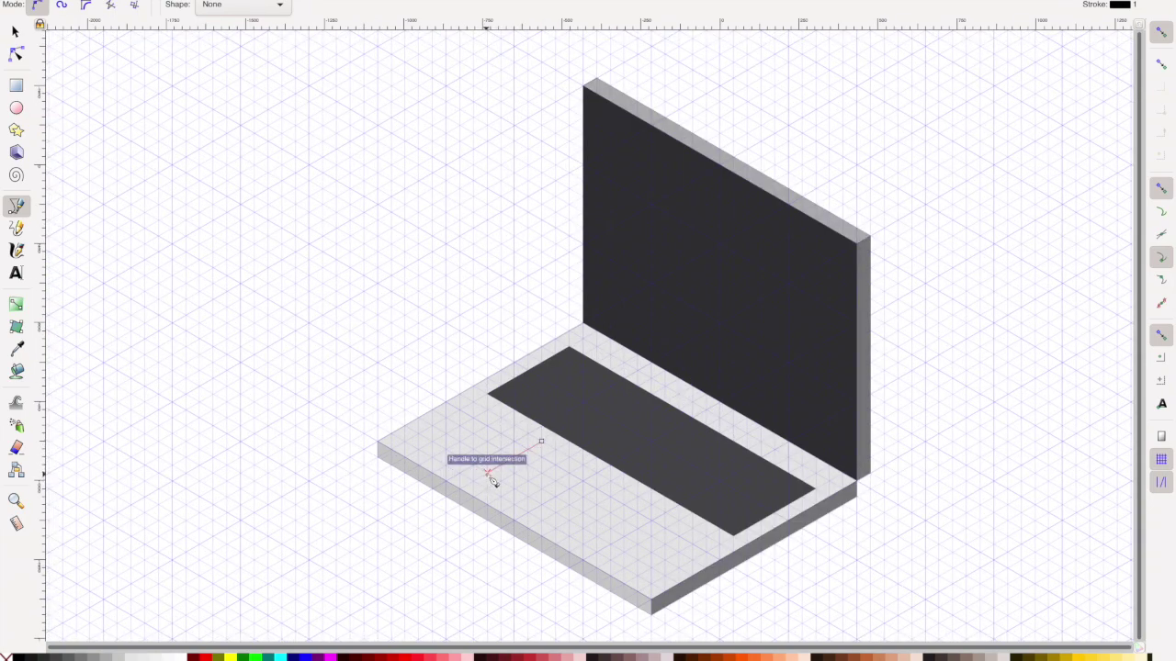
{"action": "left_click", "coordinate": [488, 473]}
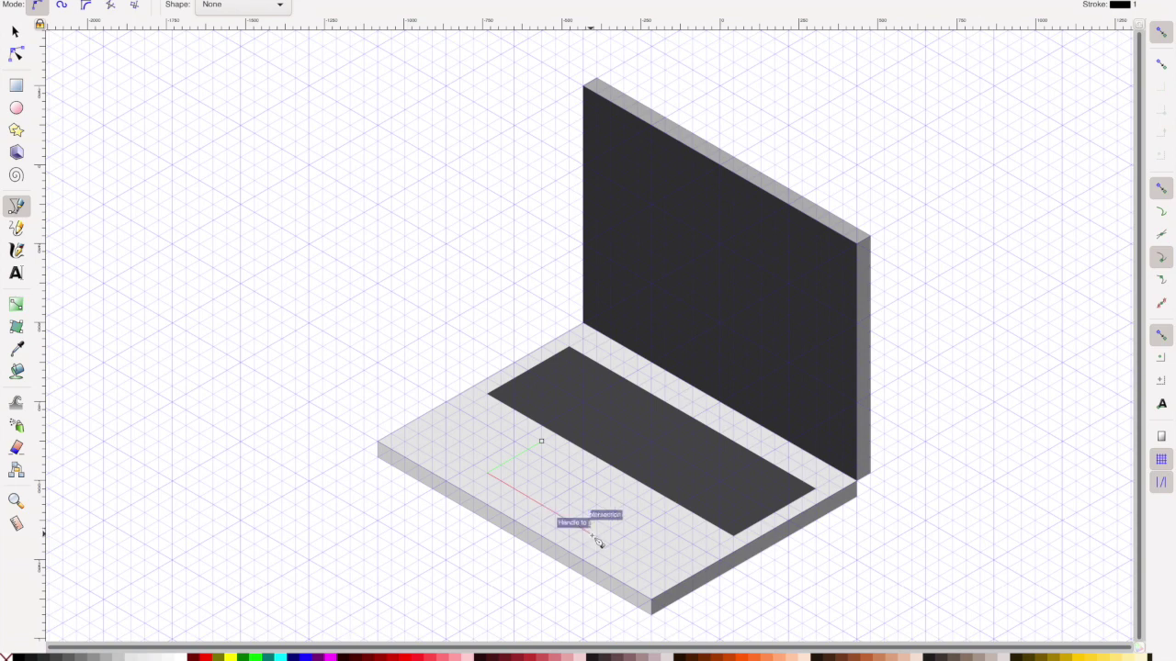
{"action": "left_click", "coordinate": [597, 536]}
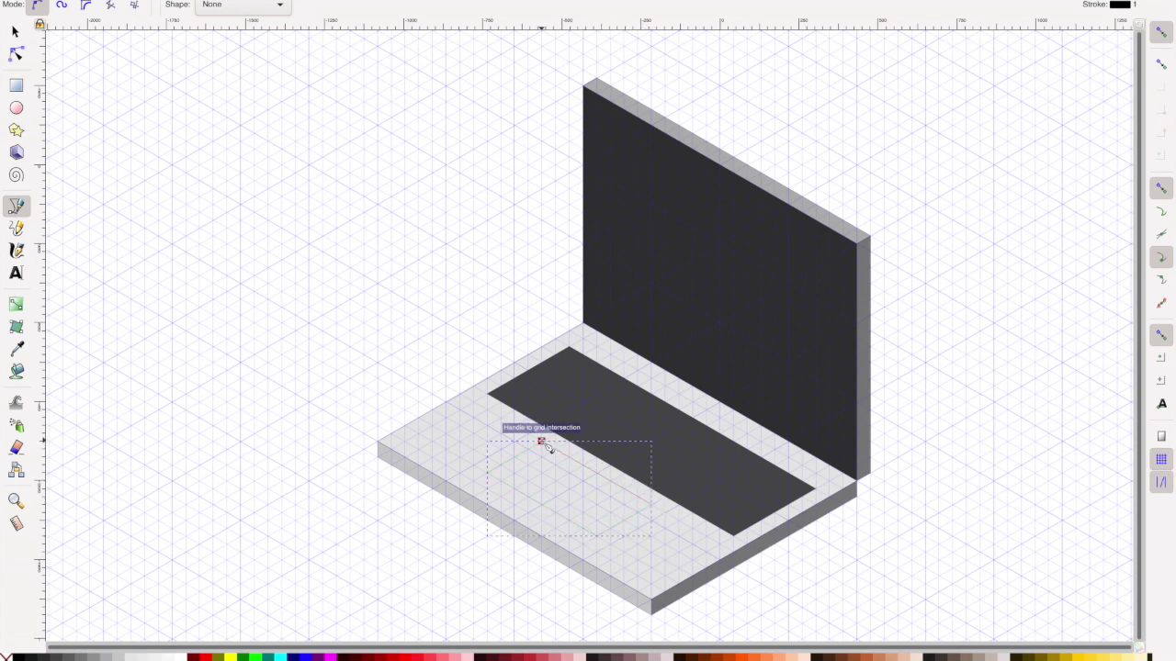
{"action": "key", "text": "Return"}
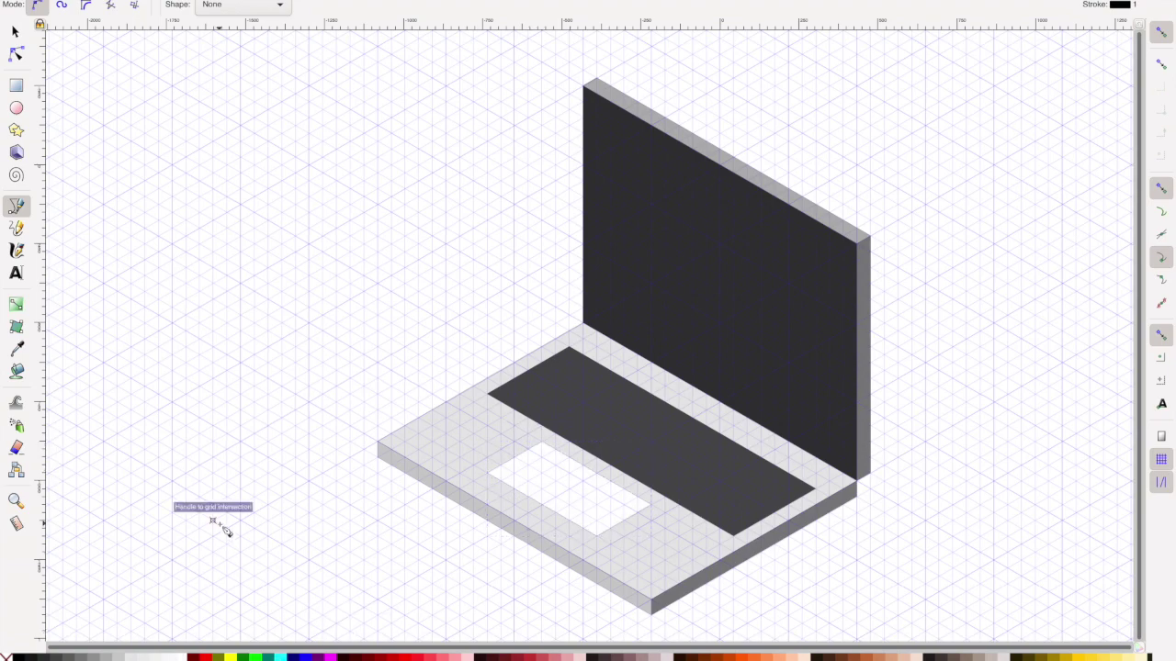
{"action": "scroll", "coordinate": [223, 528], "scroll_direction": "down", "scroll_amount": 1}
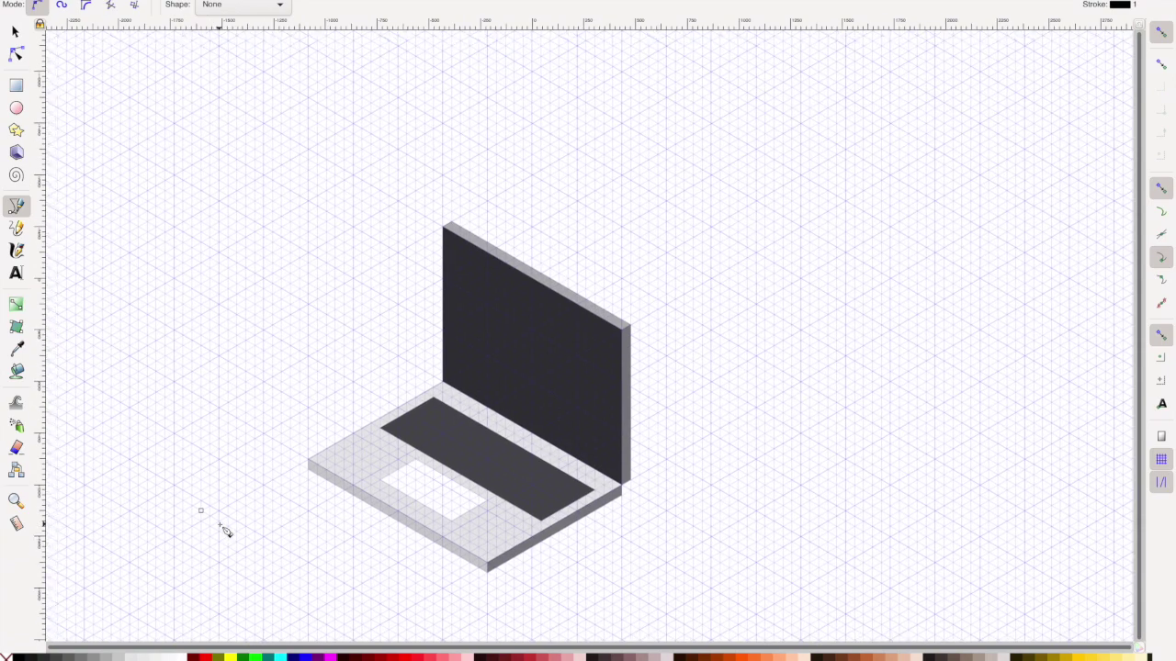
{"action": "key", "text": "ctrl+a"}
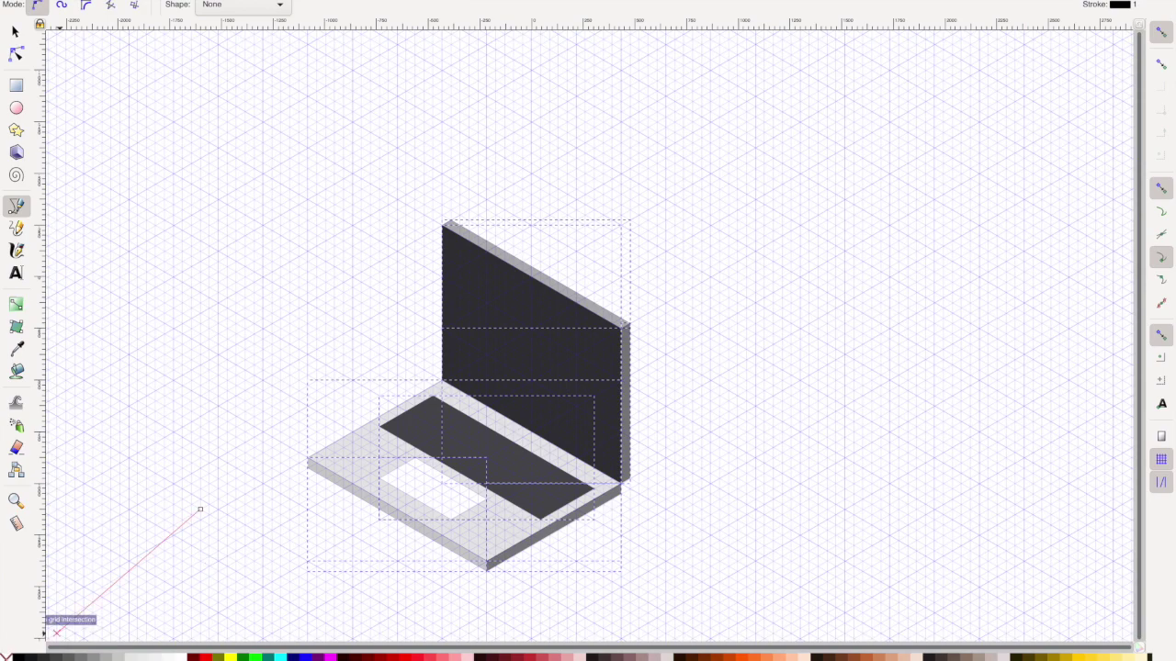
Step: End with a short line left of the laptop, then select all and deselect
{"action": "left_click", "coordinate": [168, 509]}
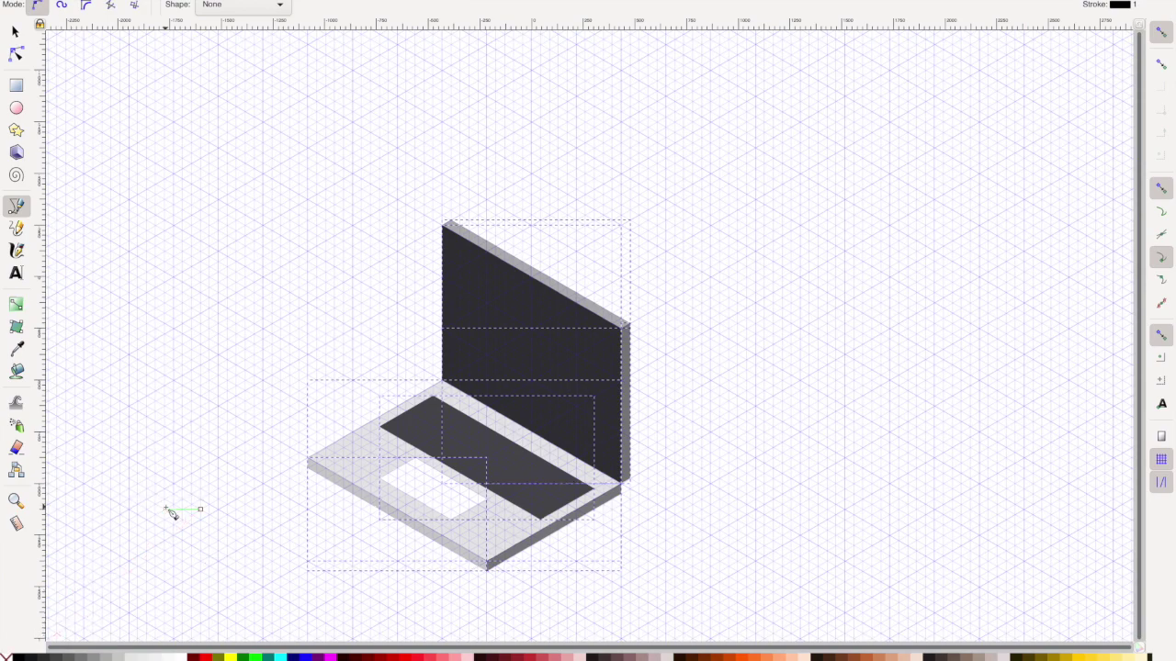
{"action": "key", "text": "s"}
{"action": "key", "text": "ctrl+a"}
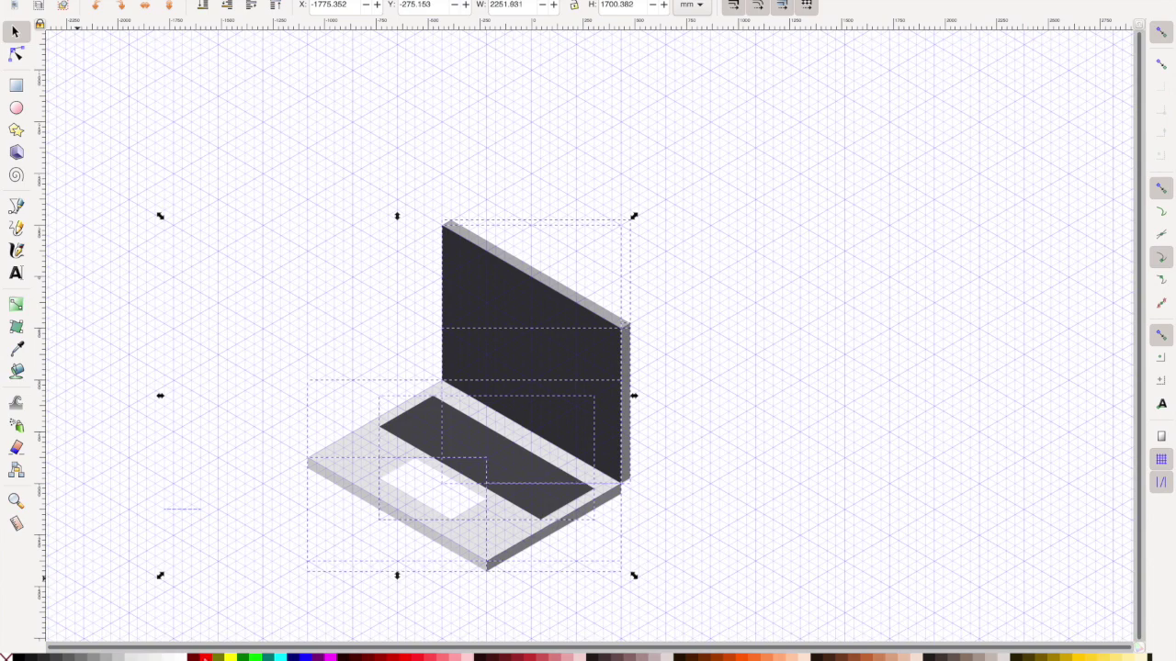
{"action": "left_click", "coordinate": [788, 417]}
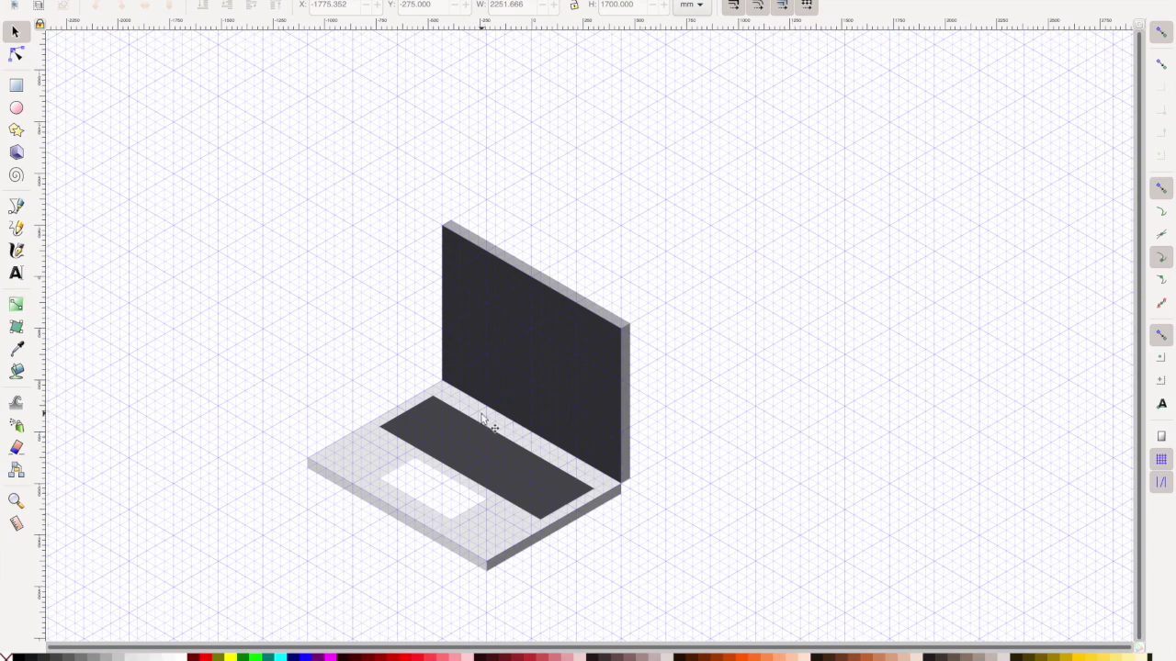
Step: Recolour the trackpad from white to a pale grey translucent fill from the palette
{"action": "scroll", "coordinate": [527, 481], "scroll_direction": "up", "scroll_amount": 1}
{"action": "left_click", "coordinate": [441, 508]}
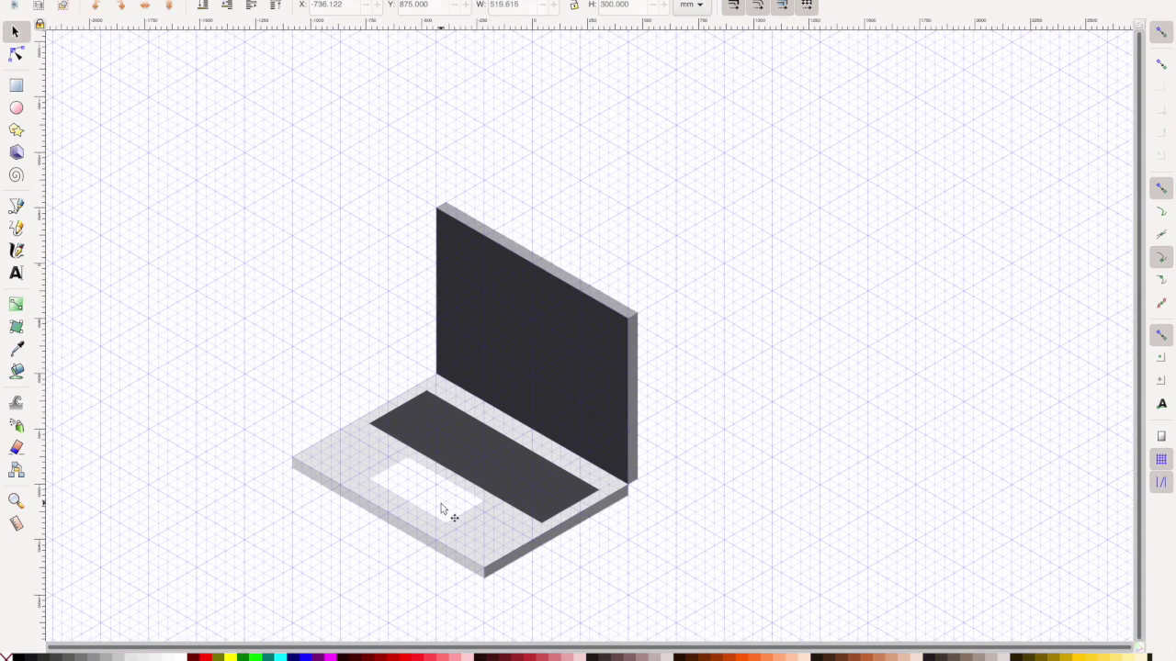
{"action": "left_click", "coordinate": [95, 623]}
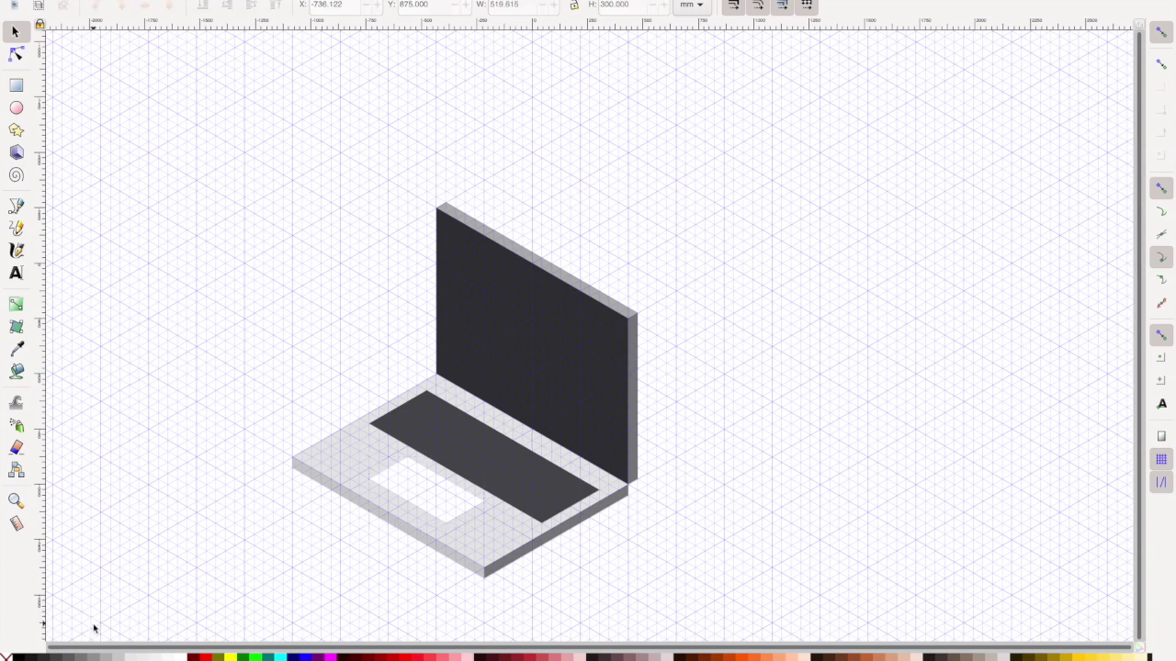
{"action": "left_click", "coordinate": [439, 479]}
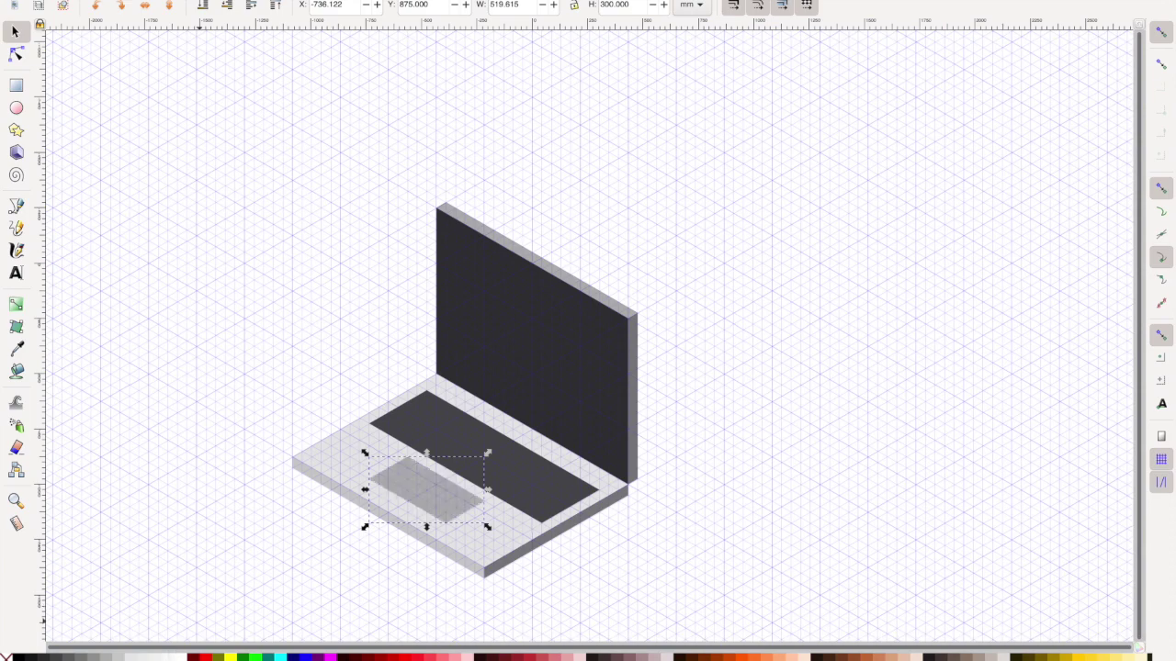
{"action": "key", "text": "Escape"}
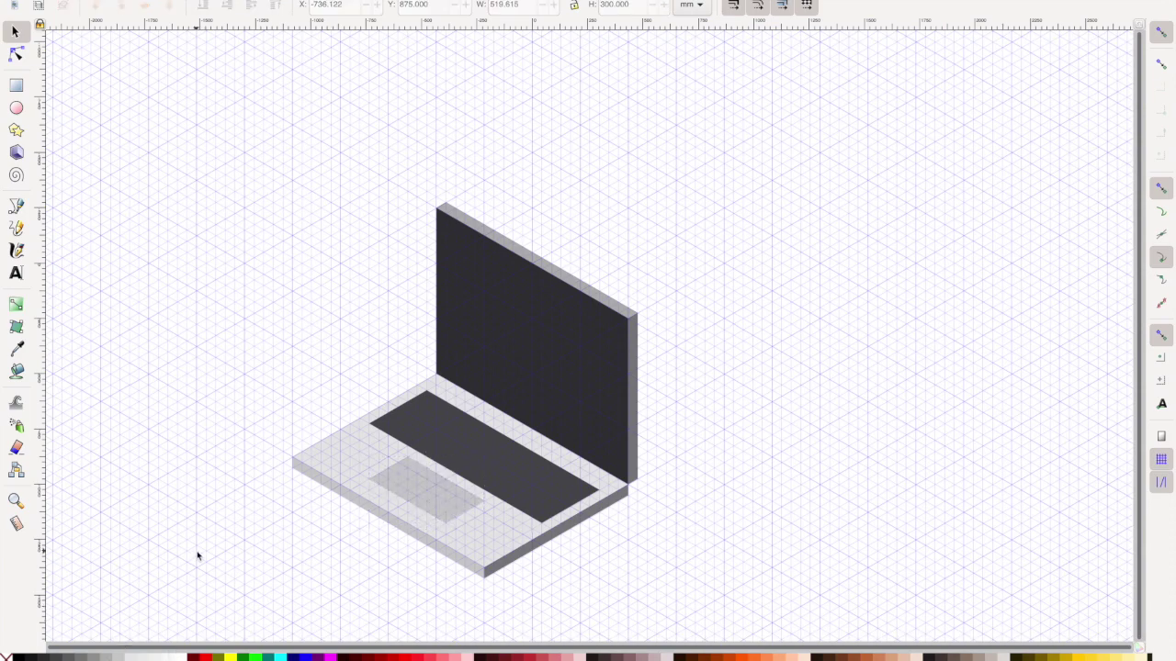